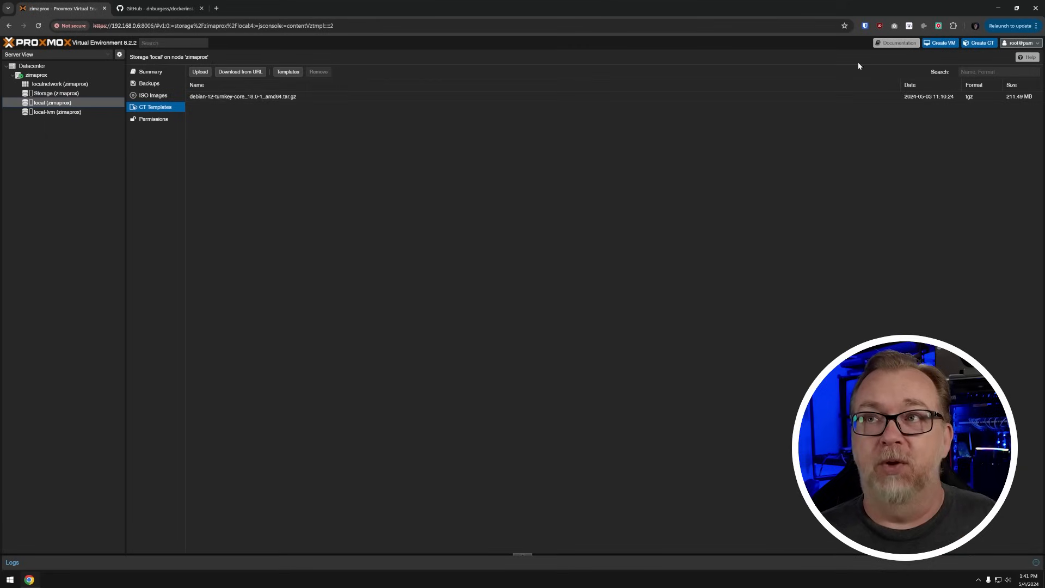
# - Start a new LXC container with hostname Template and CT ID 999, and enter and confirm its root password
pyautogui.click(978, 44)
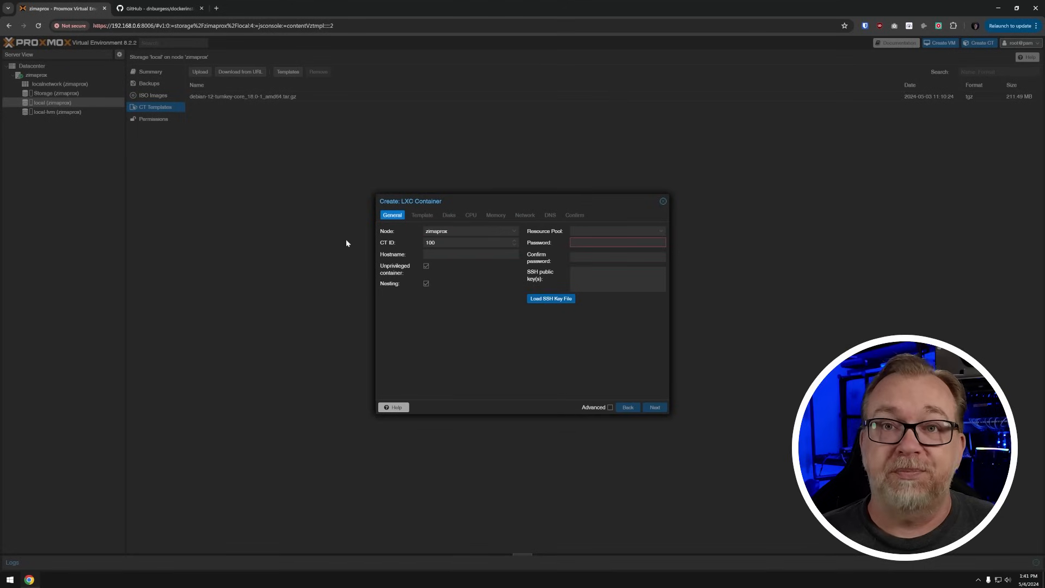
pyautogui.click(477, 257)
pyautogui.write('T')
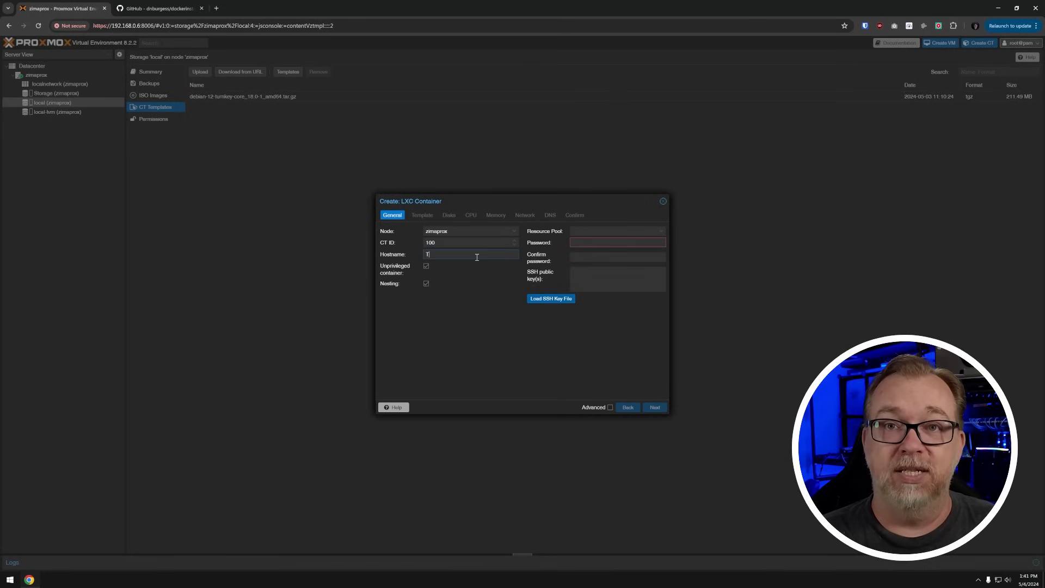
pyautogui.write('emplate')
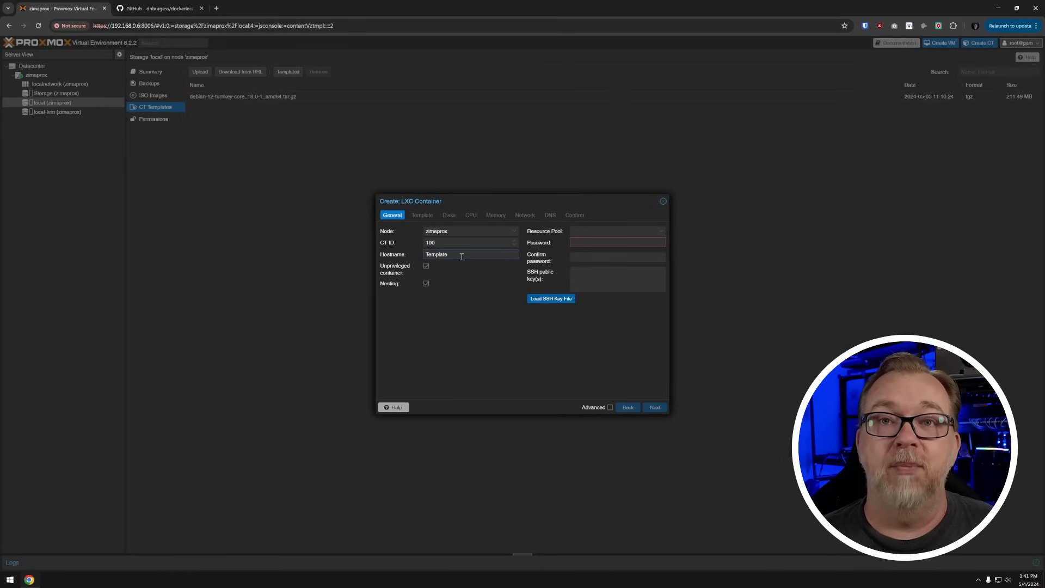
pyautogui.click(452, 243)
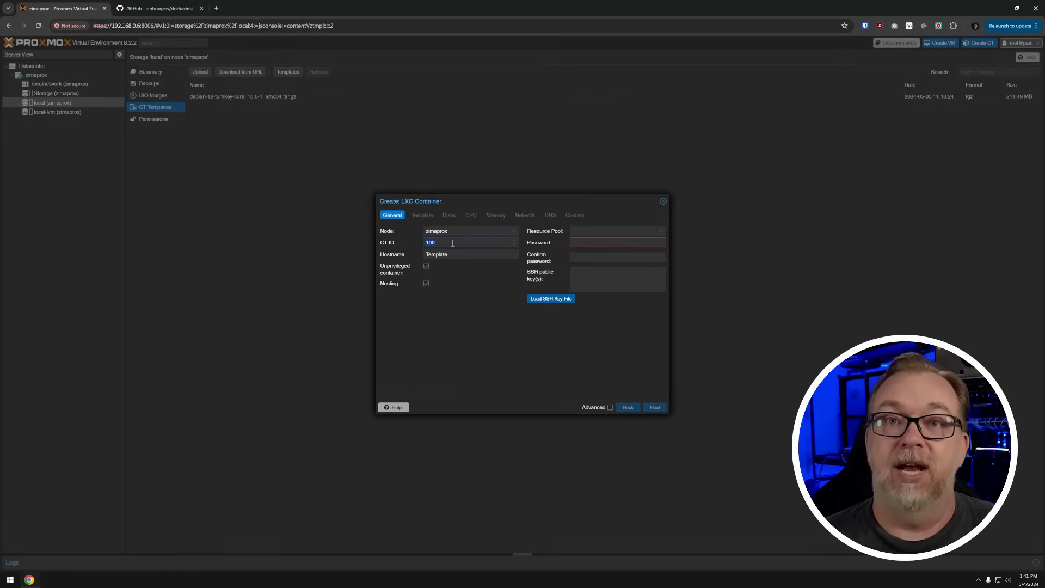
pyautogui.write('999')
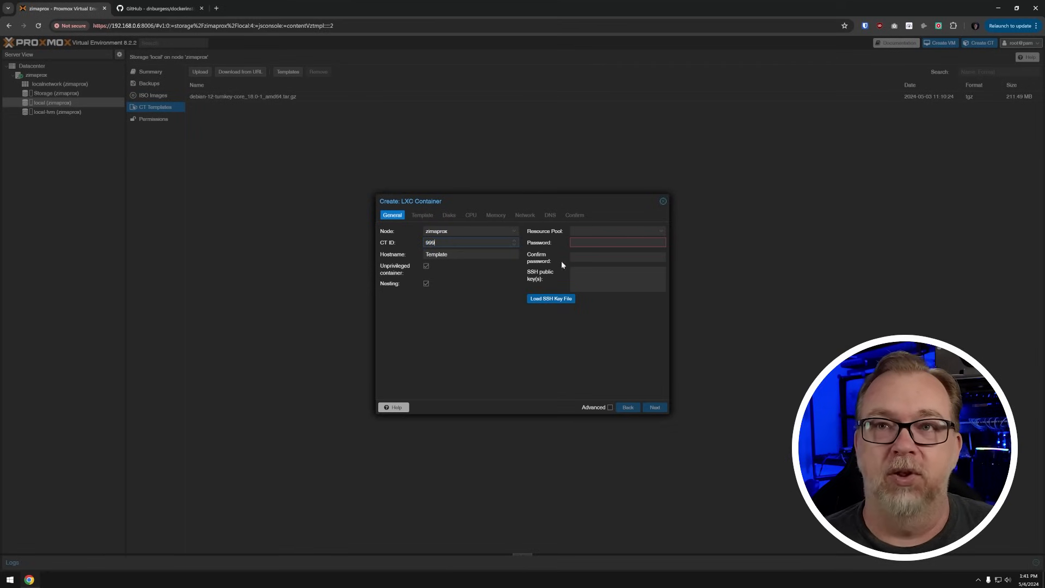
pyautogui.click(580, 243)
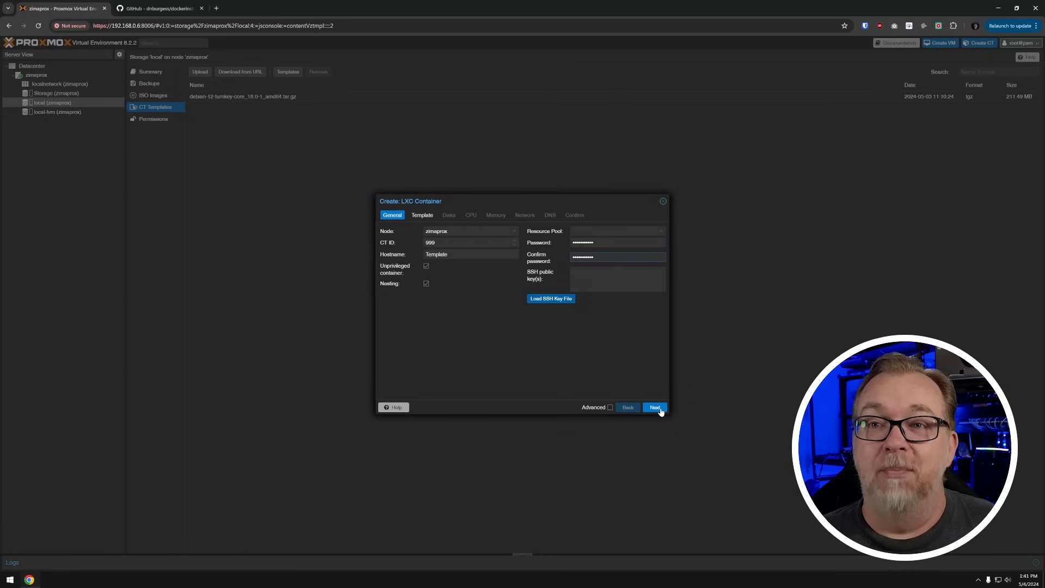
# - Choose debian-12-turnkey-core_18.0-1_amd64.tar.gz from local storage as the container's template
pyautogui.click(423, 215)
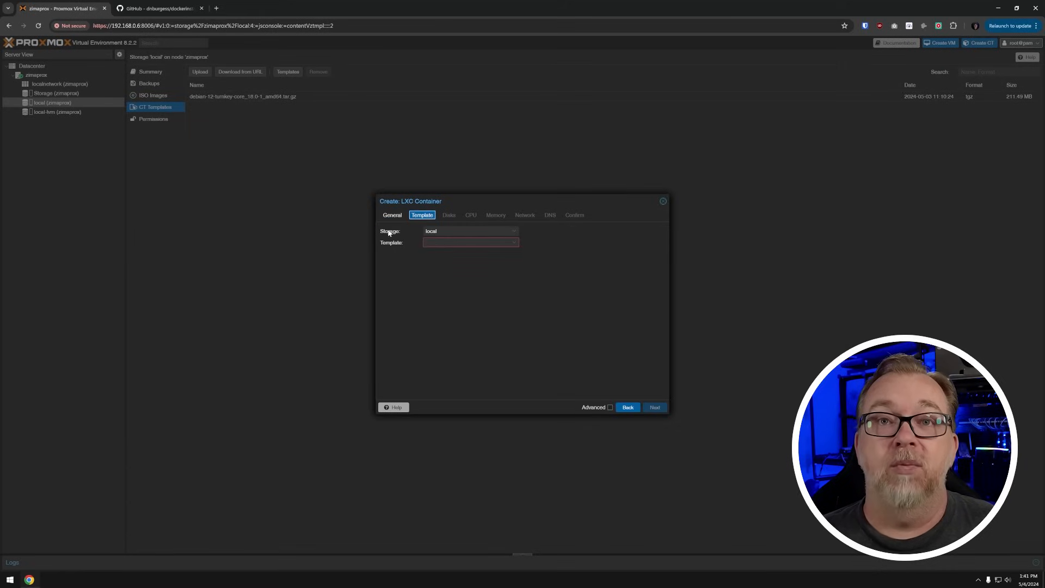
pyautogui.click(443, 242)
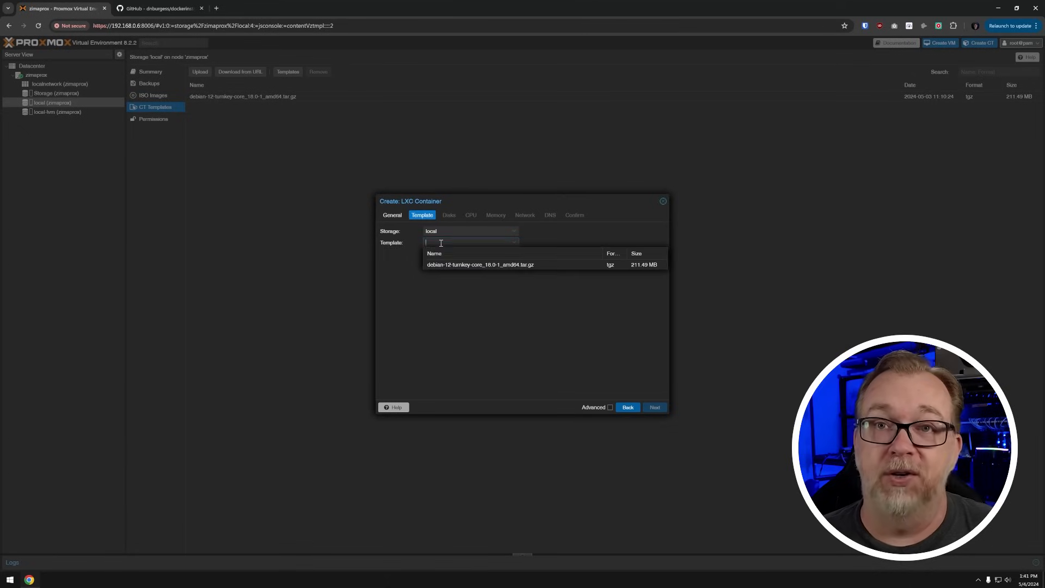
pyautogui.click(444, 265)
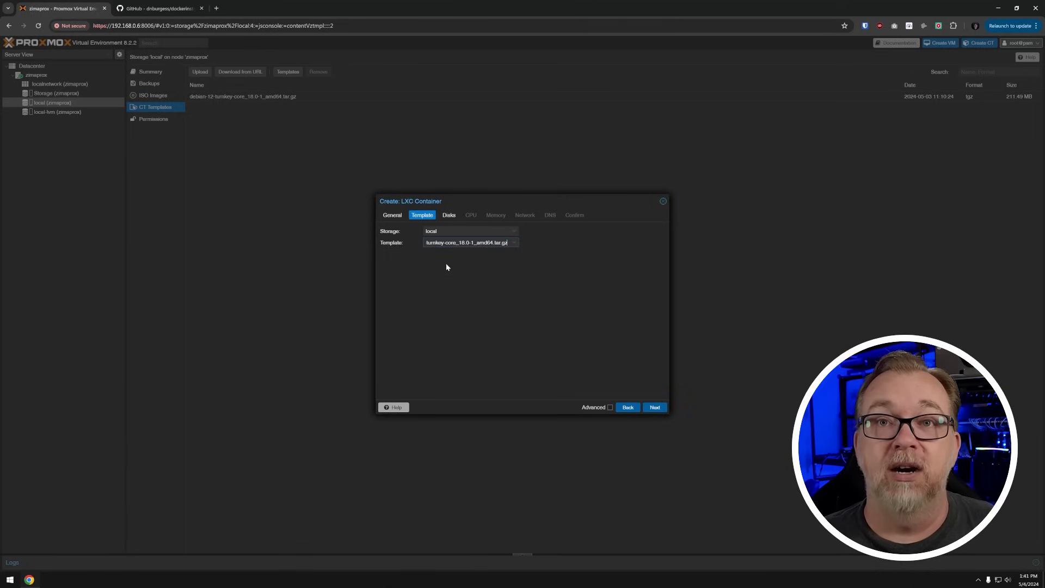
# - Set the container's root disk size to 32 GiB and accept the default CPU and memory settings
pyautogui.click(449, 216)
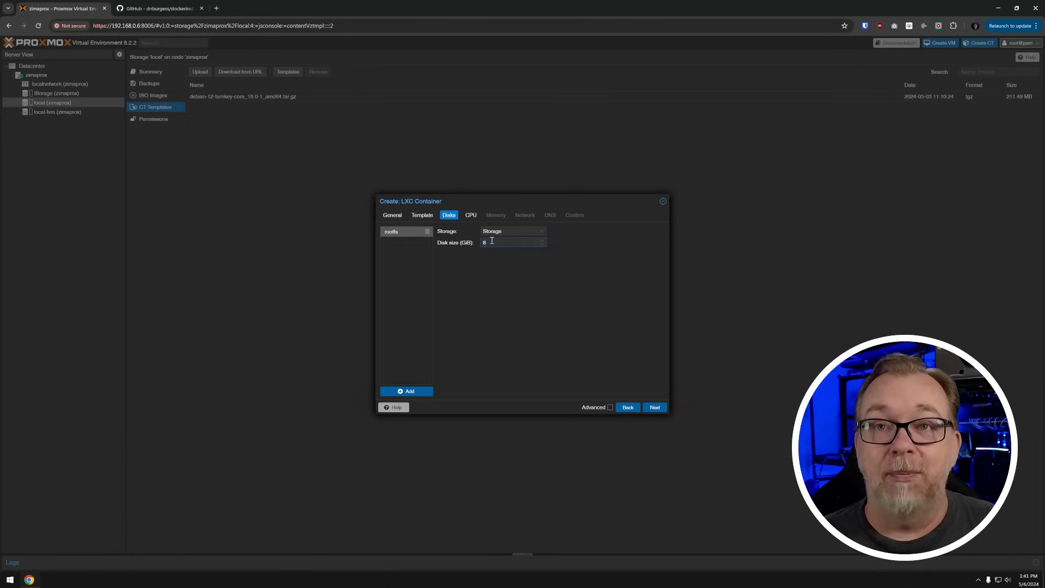
pyautogui.write('32')
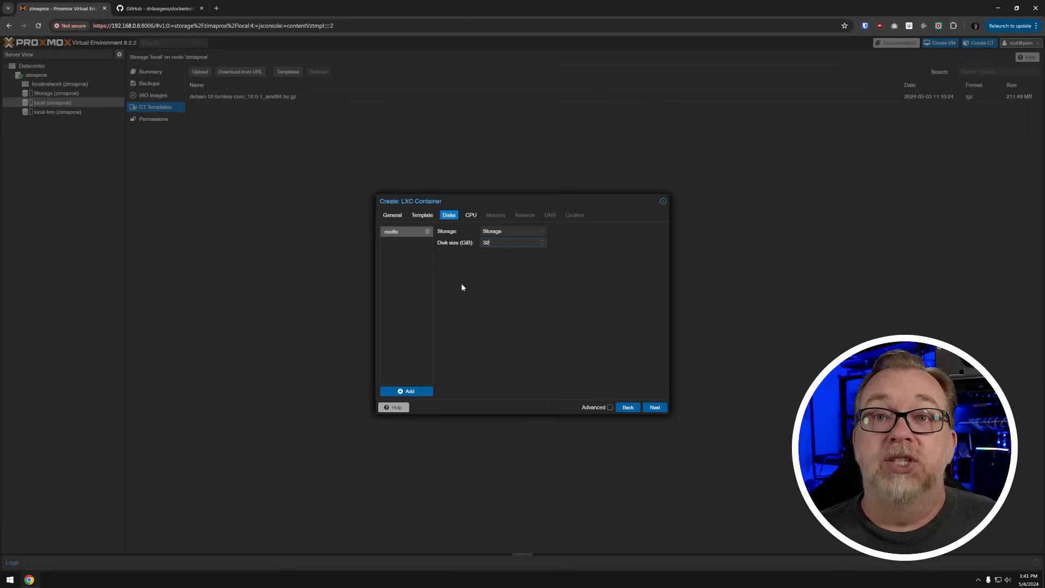
pyautogui.click(470, 215)
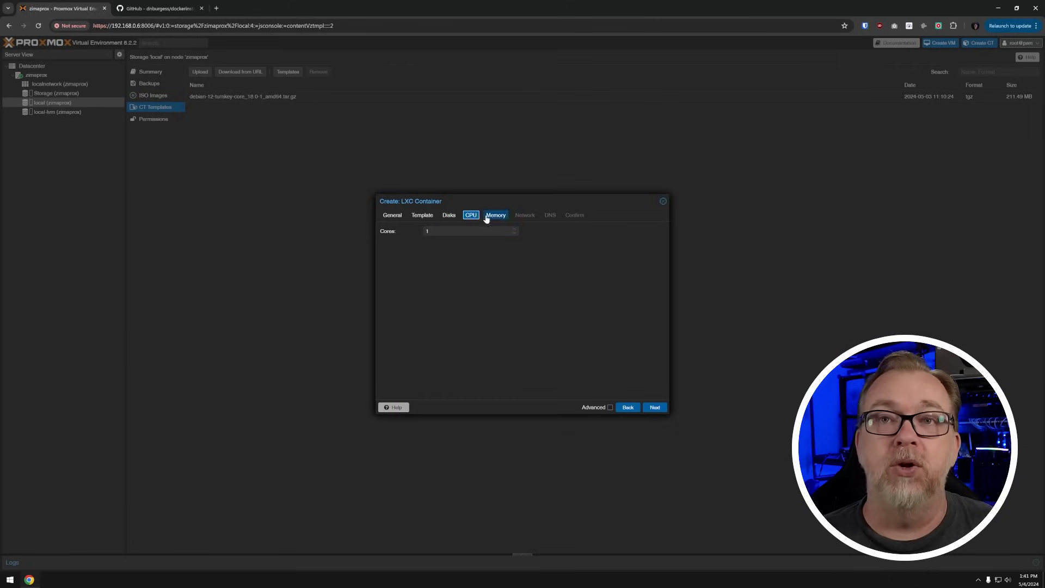
pyautogui.click(488, 216)
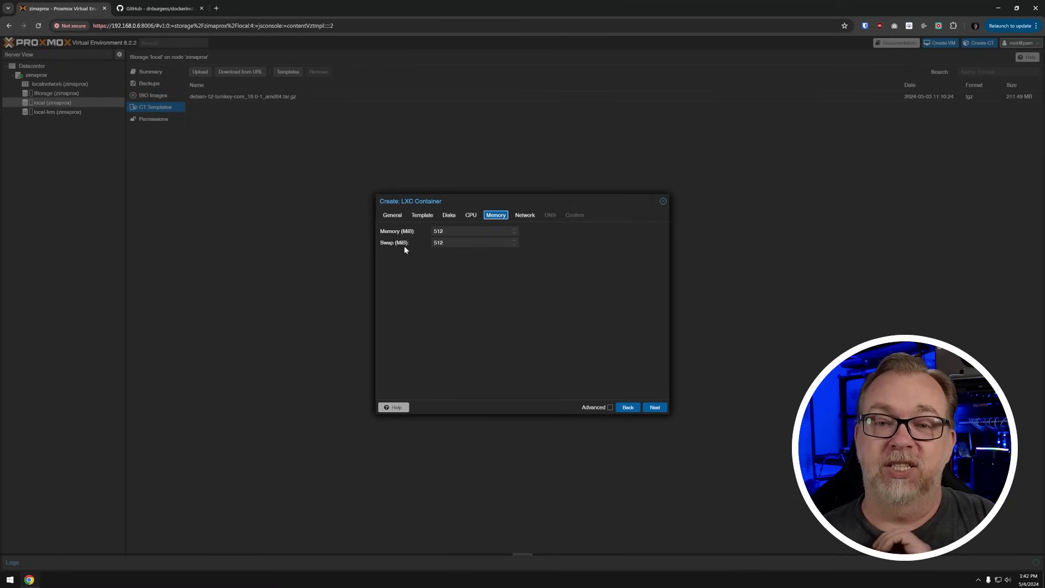
# - Set the container's IPv4 addressing to DHCP on the eth0 interface, keeping the vmbr0 bridge
pyautogui.click(524, 218)
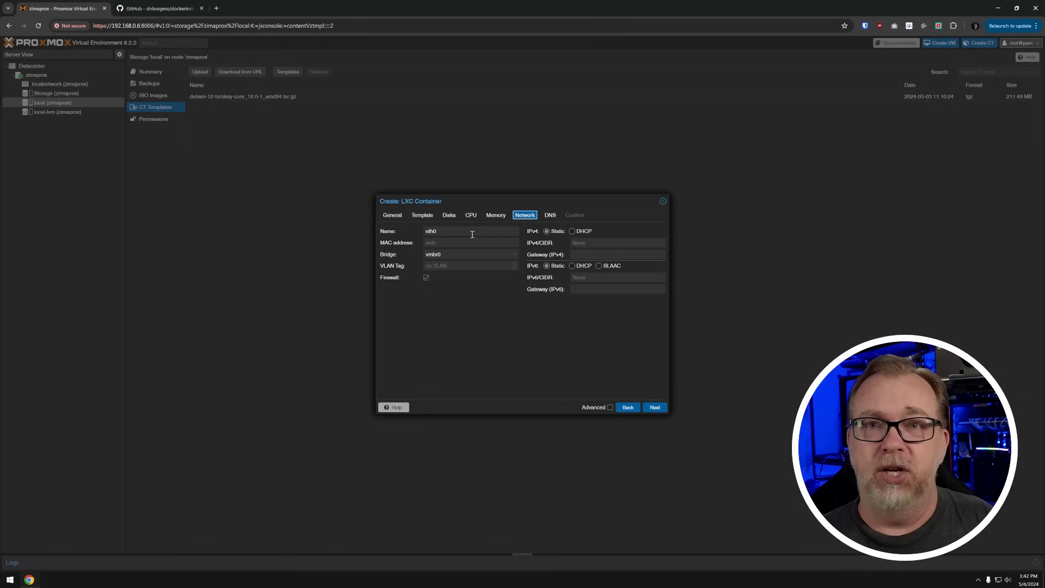
pyautogui.click(572, 232)
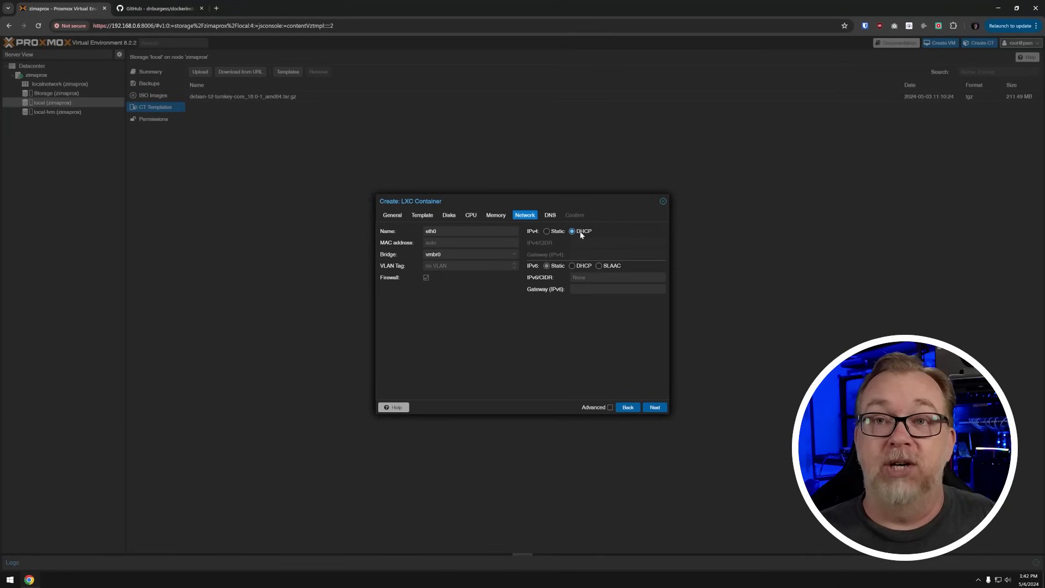
pyautogui.click(556, 232)
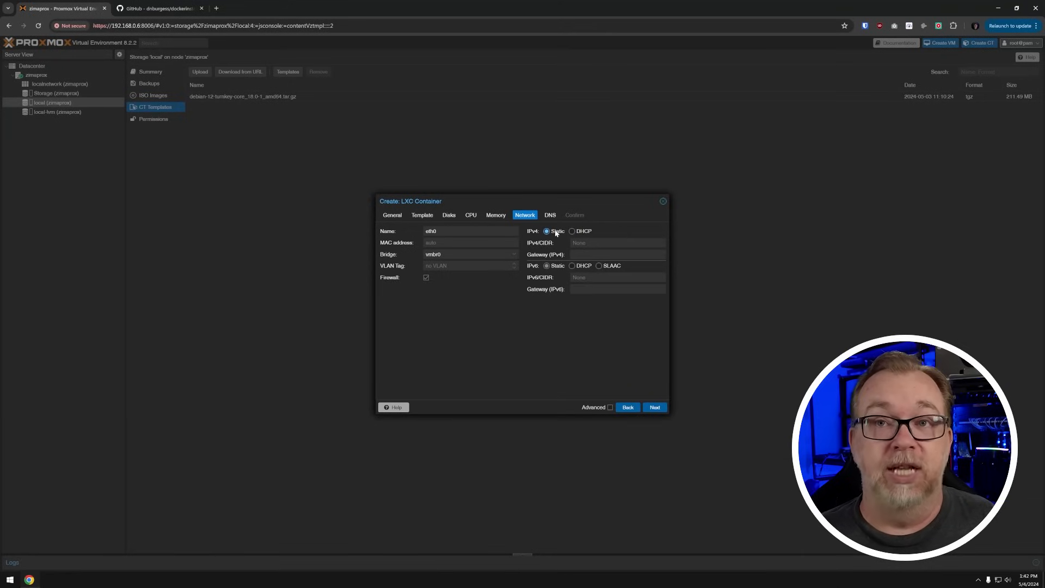
pyautogui.click(586, 243)
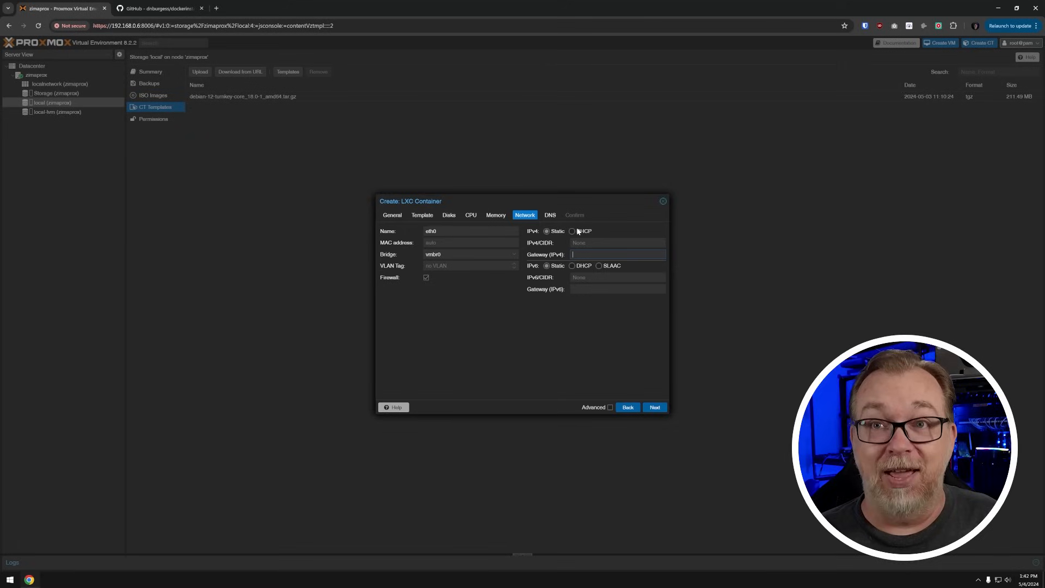
pyautogui.click(573, 231)
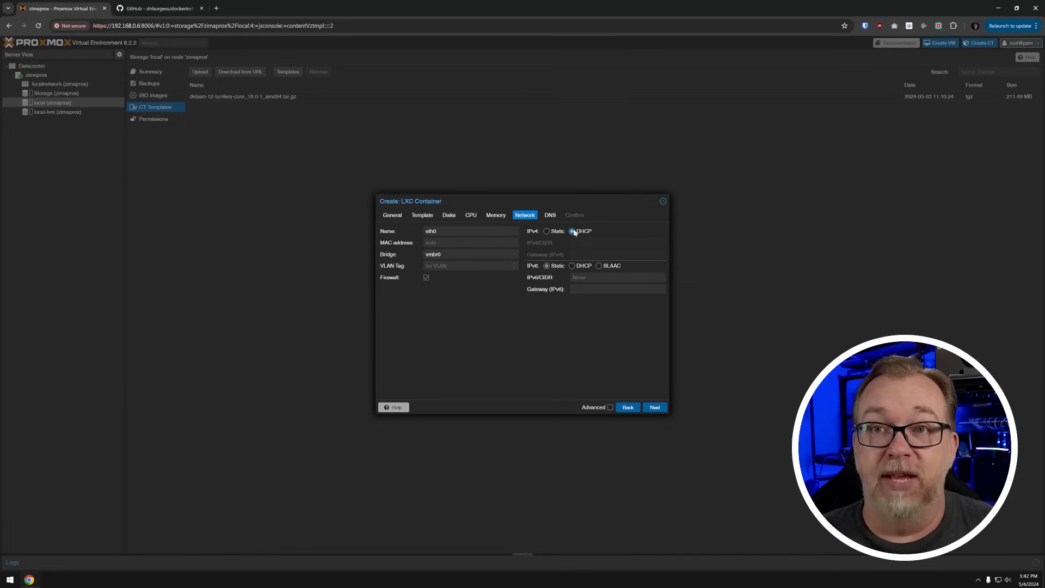
pyautogui.click(455, 253)
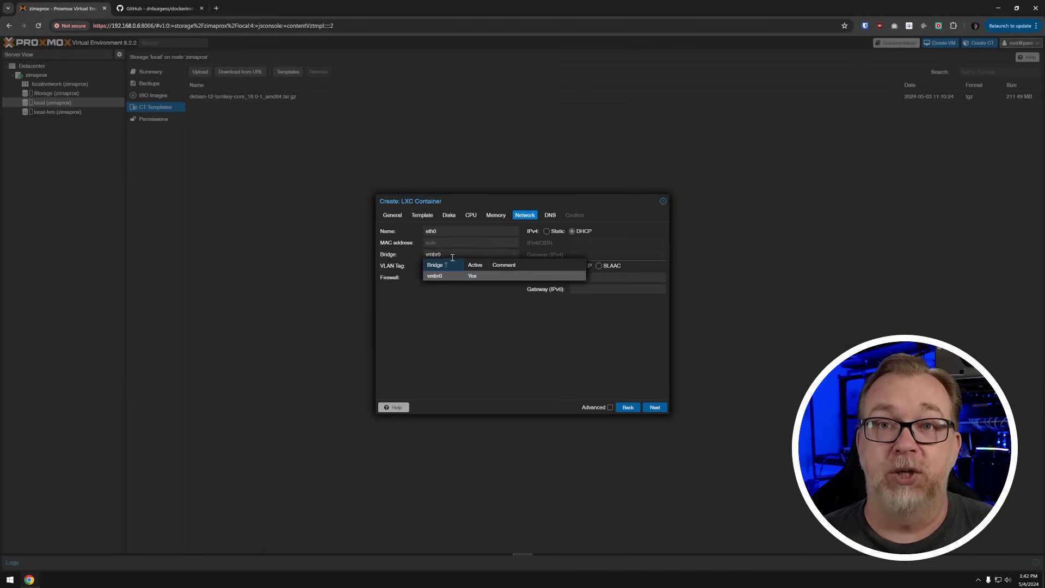
pyautogui.click(455, 311)
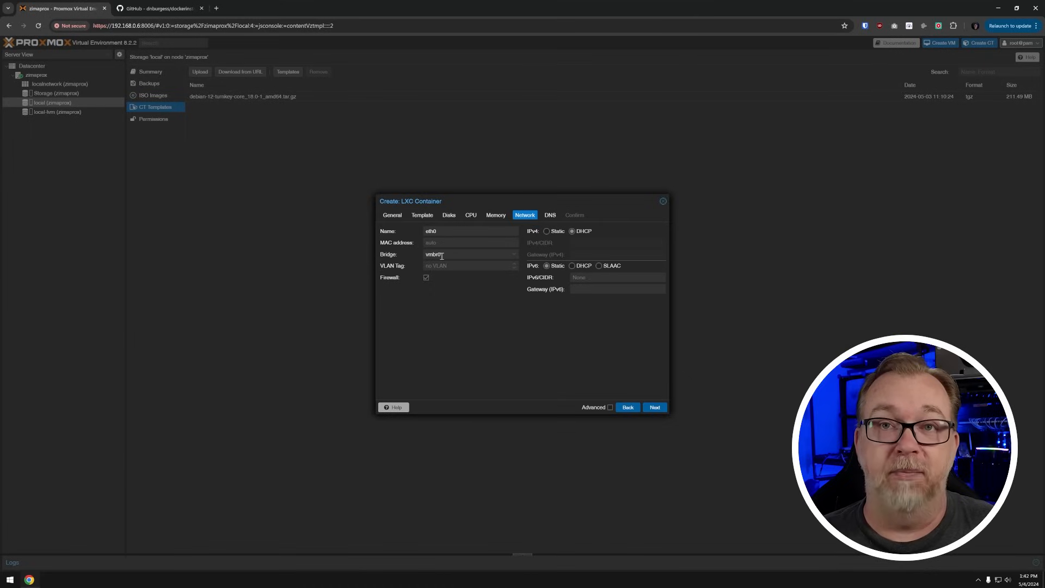
# - Set the container's DNS domain to 1.1.1.1 and its DNS servers to 8.8.8.8
pyautogui.click(546, 217)
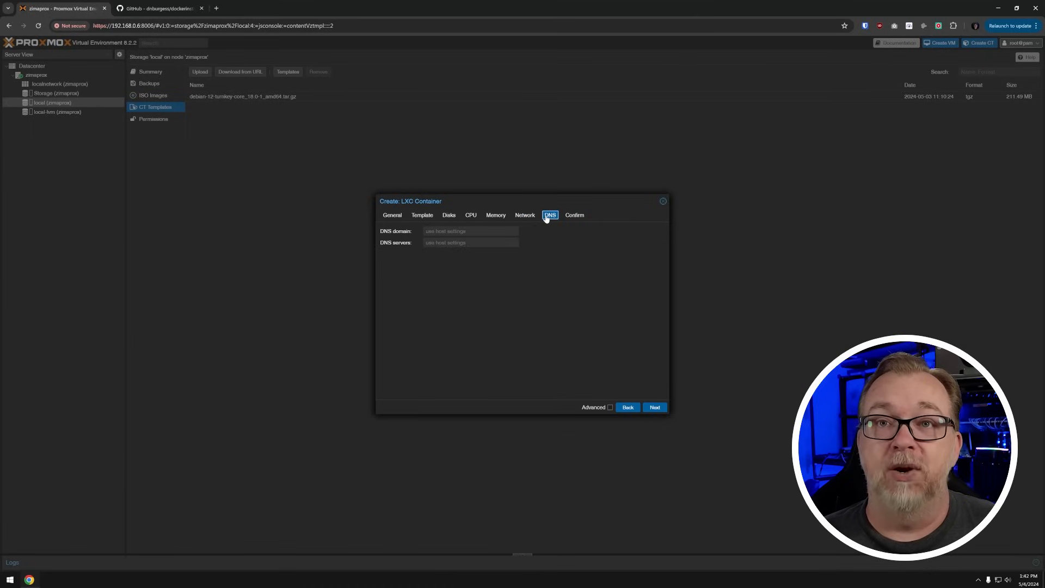
pyautogui.click(435, 231)
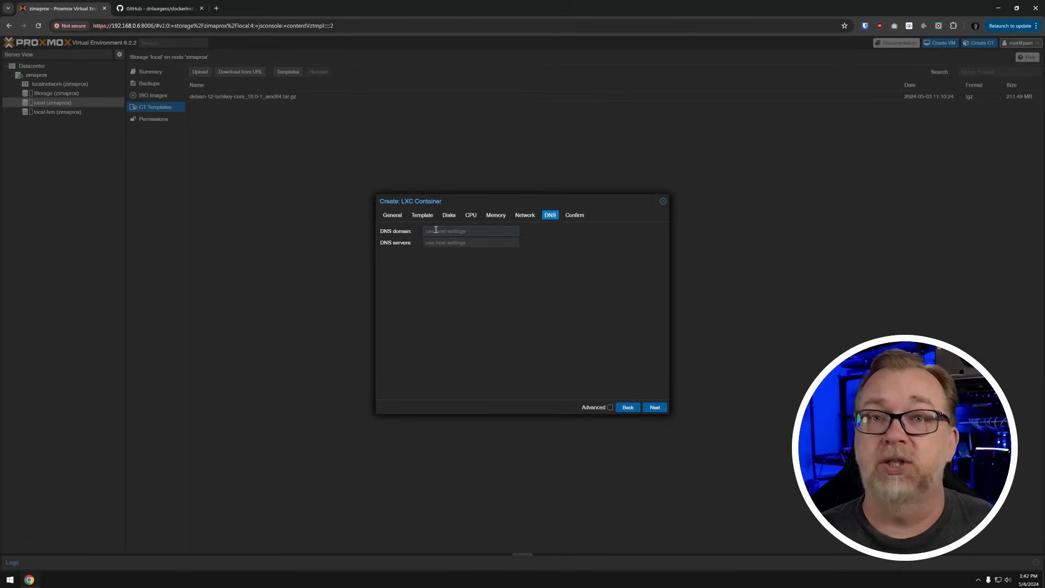
pyautogui.write('1.1.1.1')
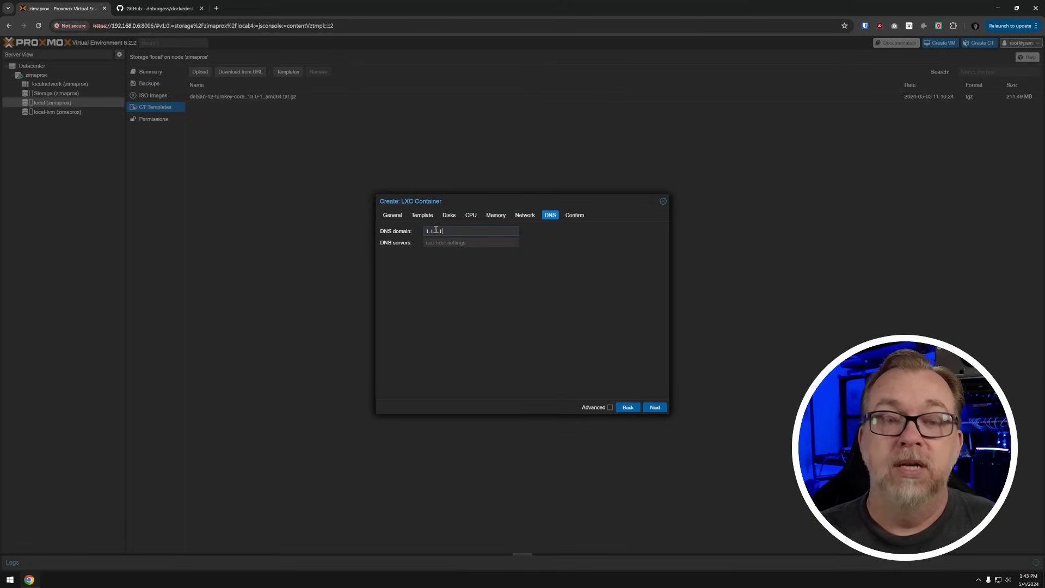
pyautogui.press('Tab')
pyautogui.write('8.8.8.8')
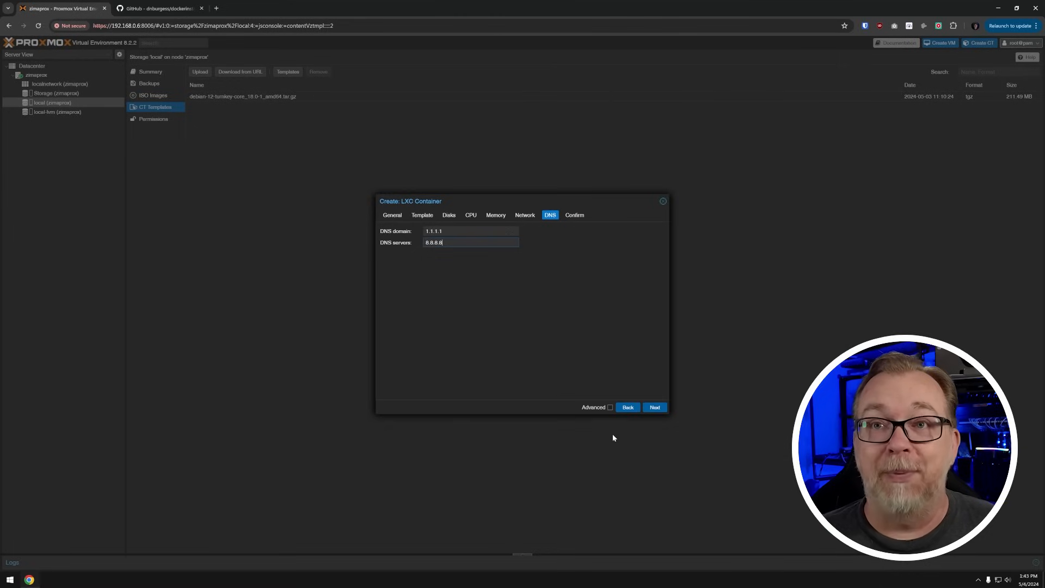
# - Review the container's settings summary, create the container, and close the task output once creation completes
pyautogui.click(577, 215)
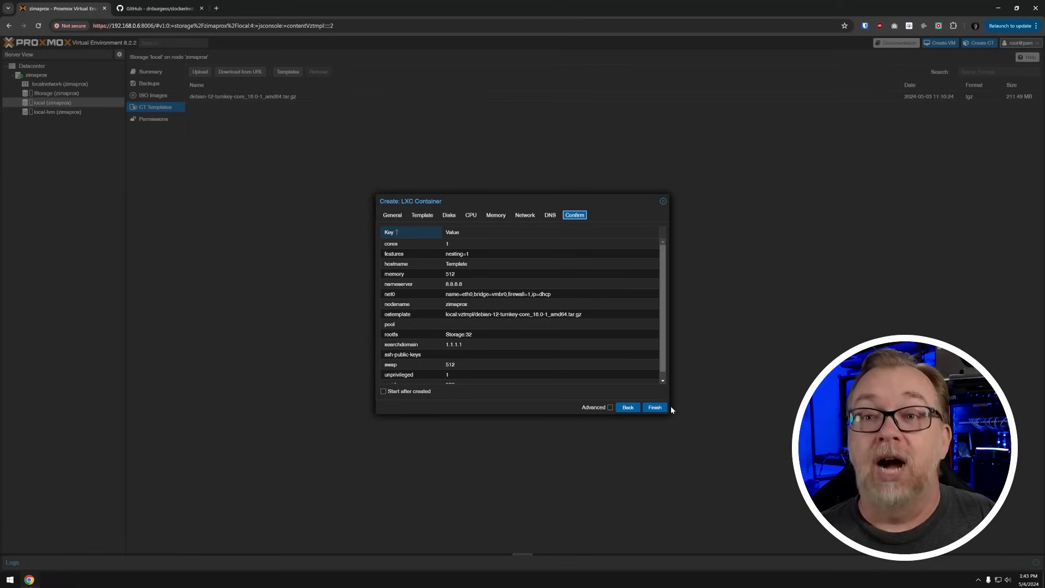
pyautogui.click(656, 407)
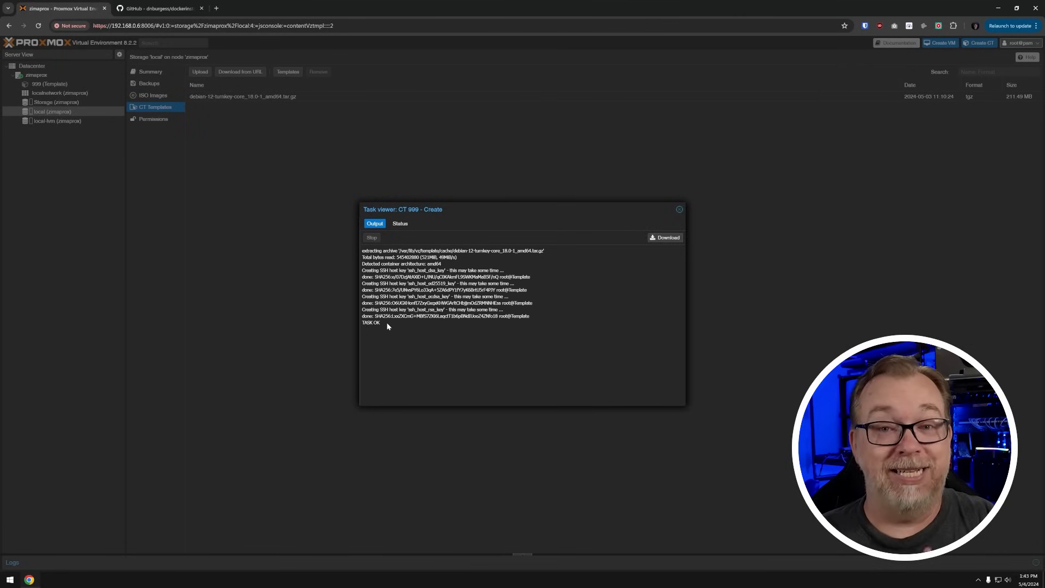
pyautogui.click(679, 209)
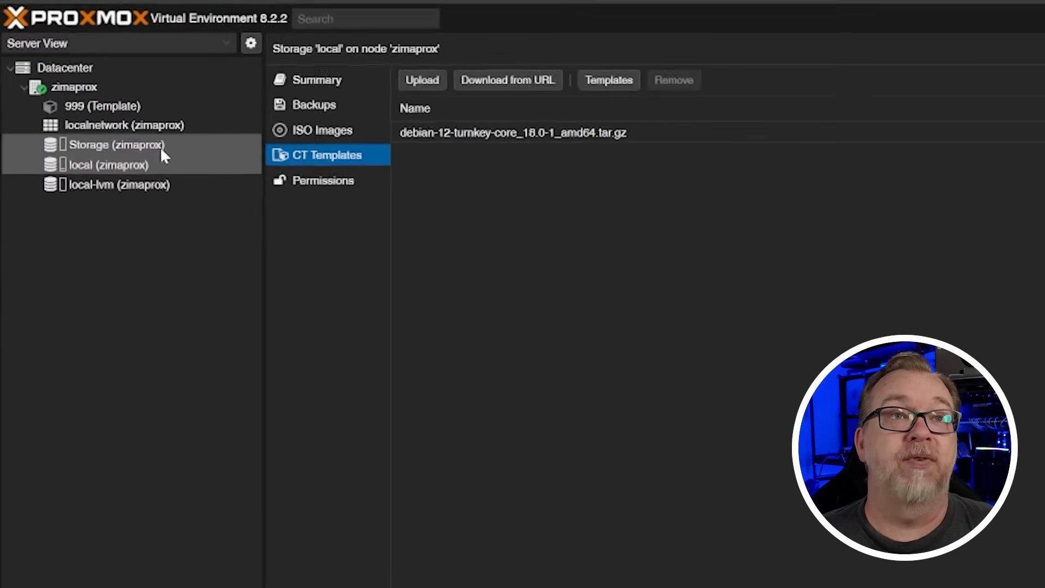
# - Open the console of container 999 (Template) and start the container
pyautogui.click(107, 117)
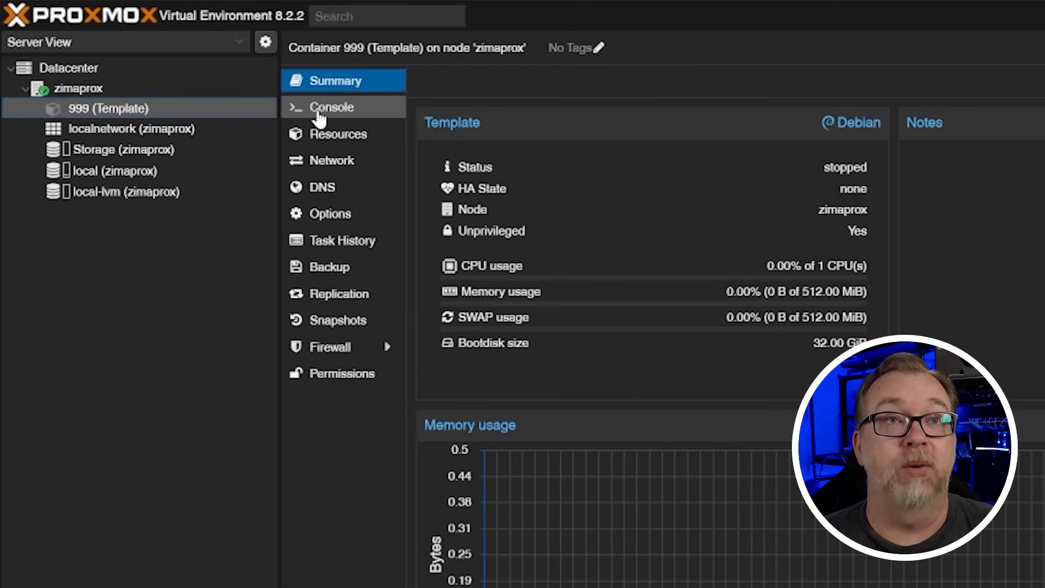
pyautogui.click(318, 112)
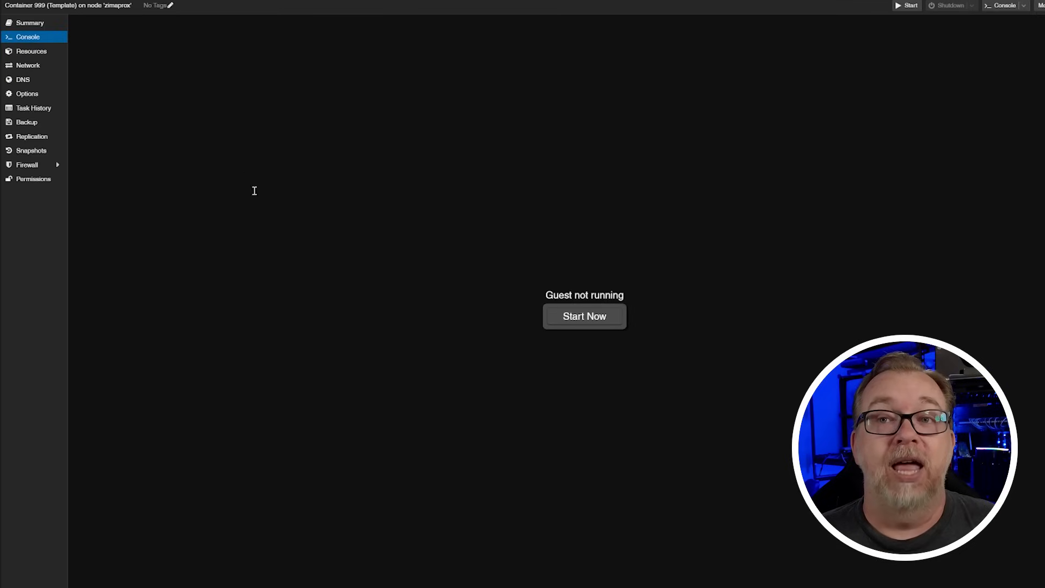
pyautogui.click(579, 327)
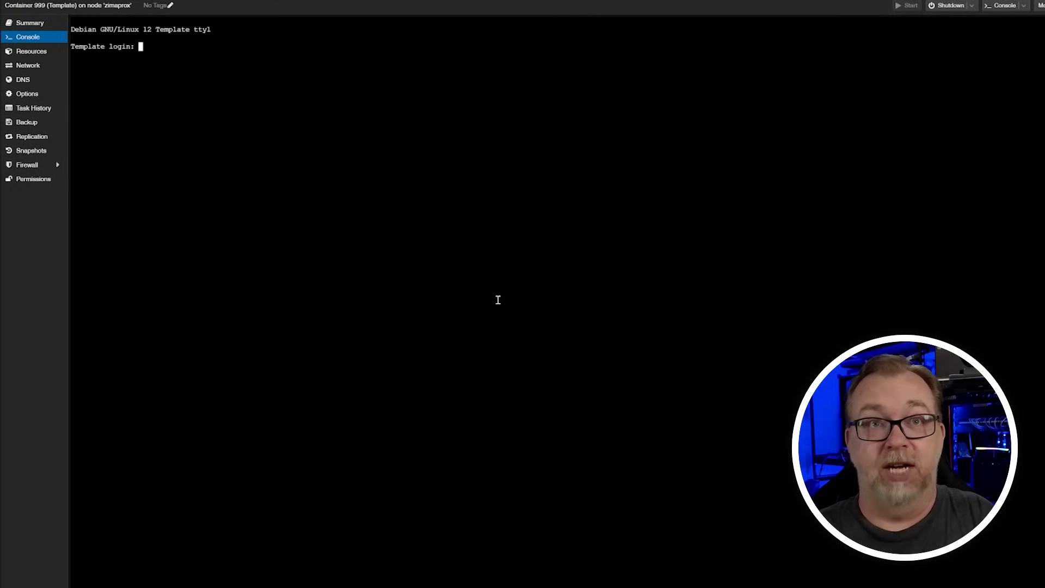
# - Log in to the container's console as root with the account password
pyautogui.write('root')
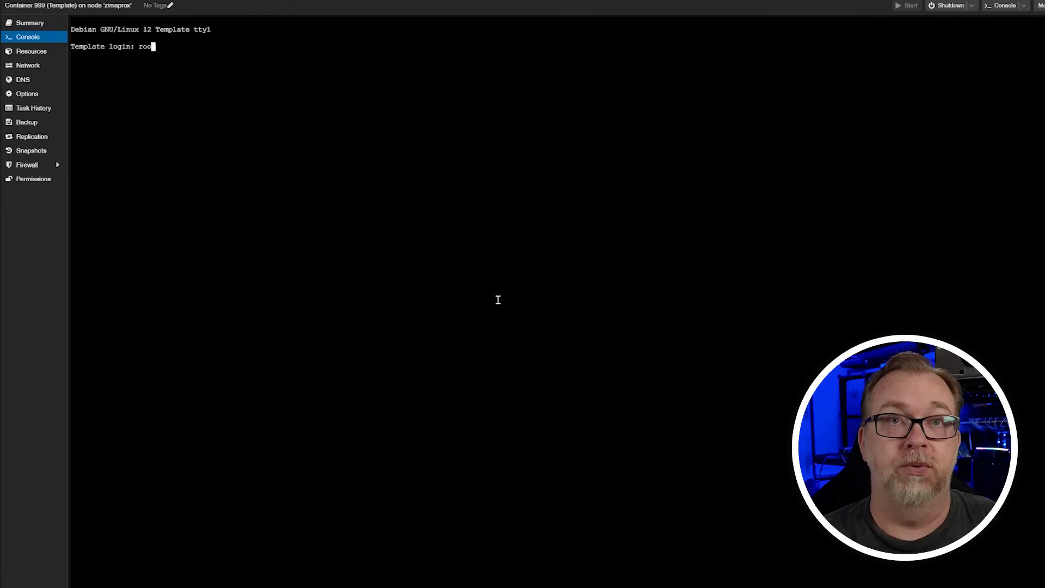
pyautogui.press('Return')
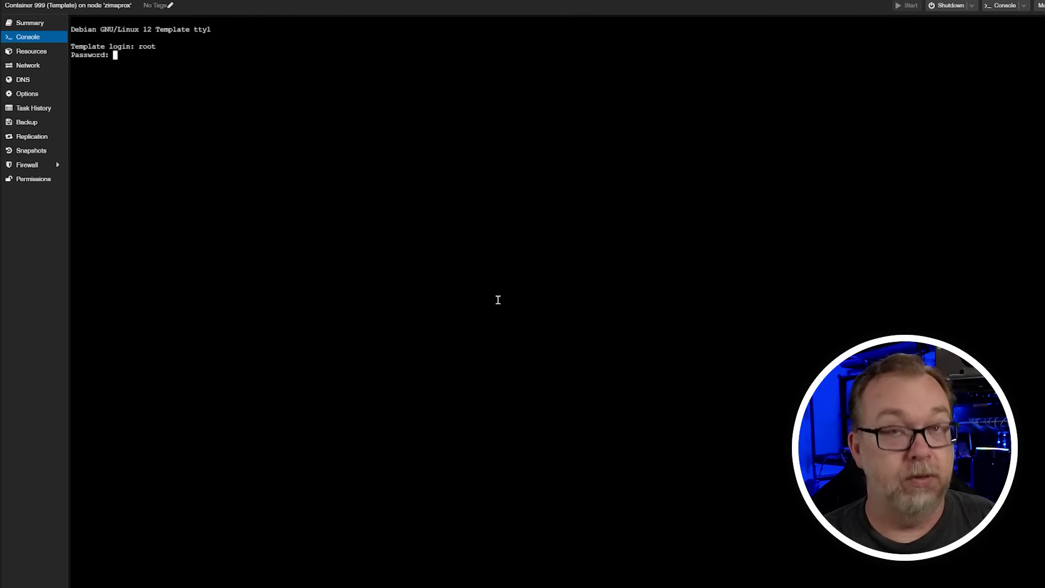
pyautogui.press('Return')
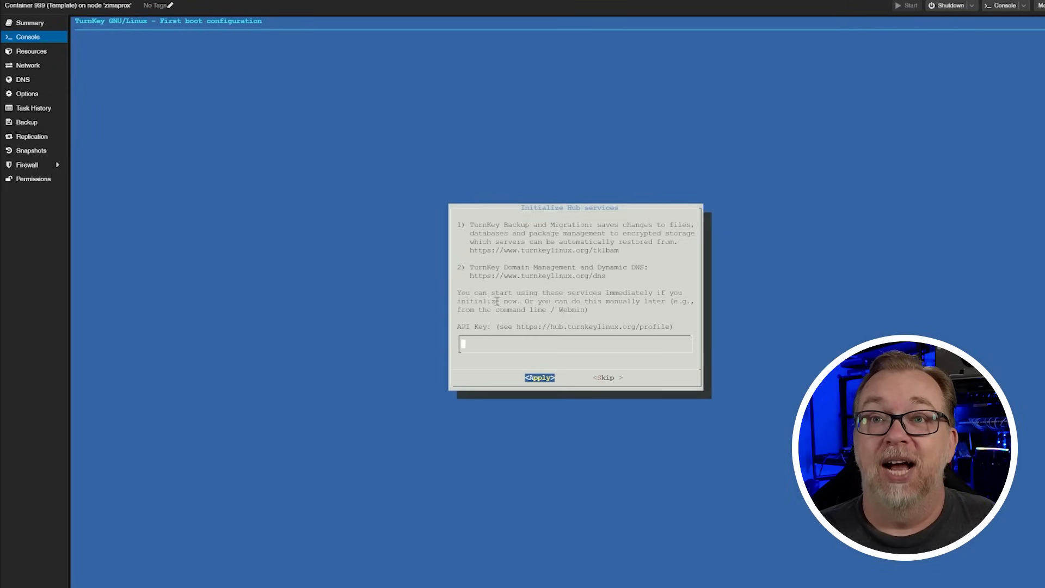
# - Skip the TurnKey Hub services initialization in the first boot configuration
pyautogui.press('Tab')
pyautogui.press('Tab')
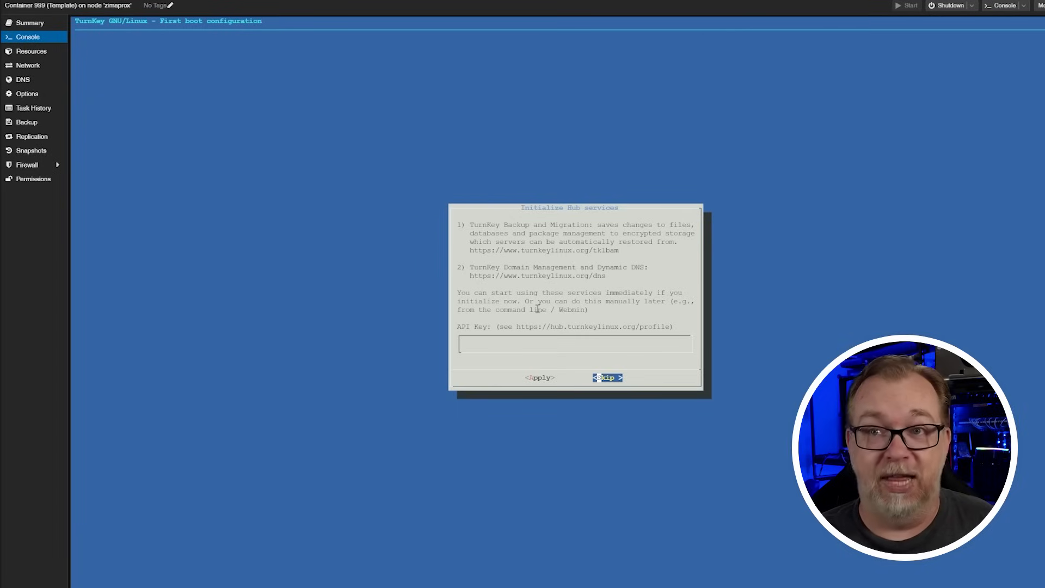
pyautogui.press('Return')
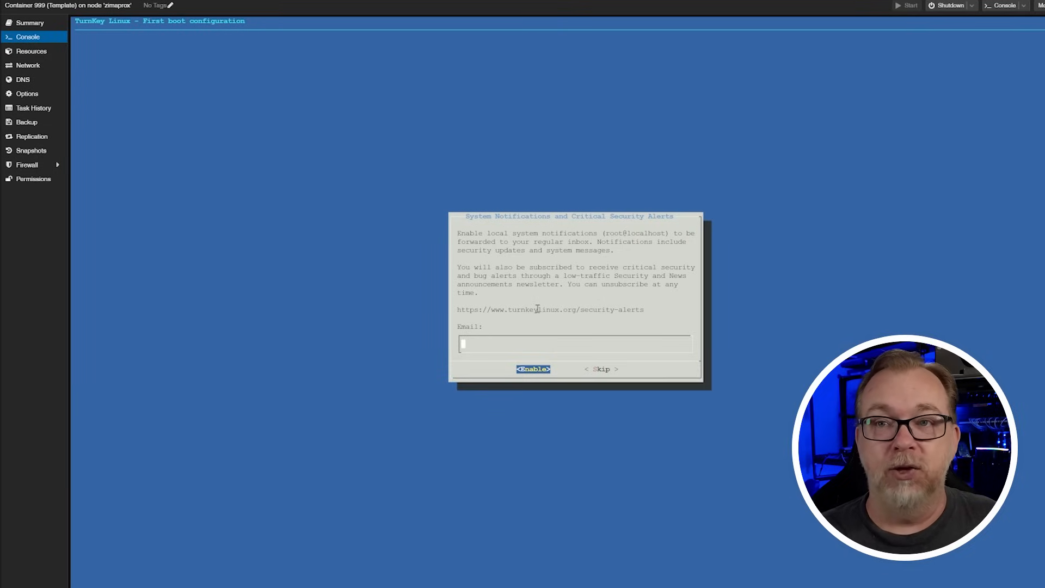
# - Skip the system notifications and security alerts, and install the latest security updates in the first boot configuration
pyautogui.press('Tab')
pyautogui.press('Tab')
pyautogui.press('Return')
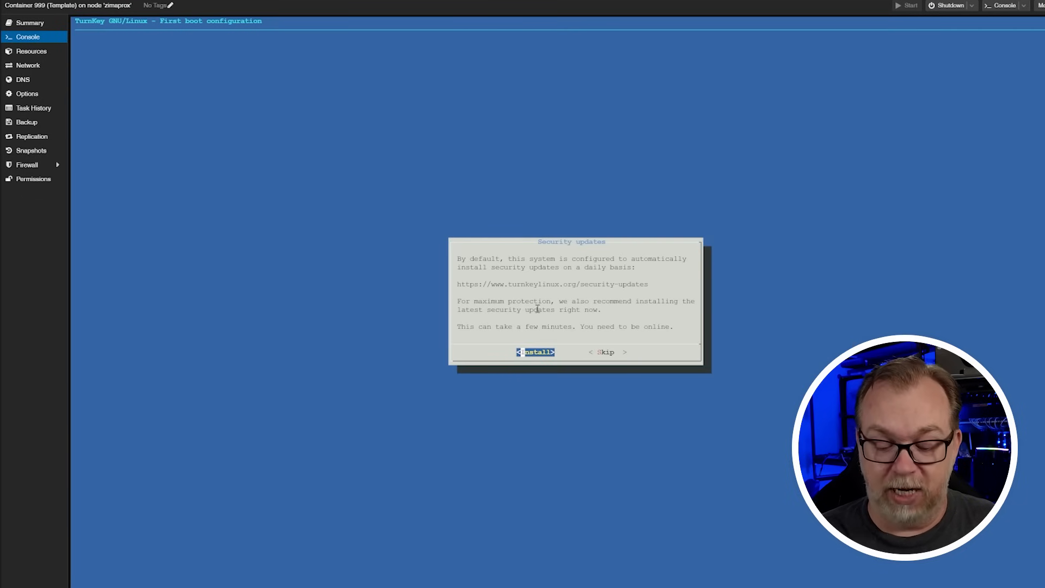
pyautogui.press('Return')
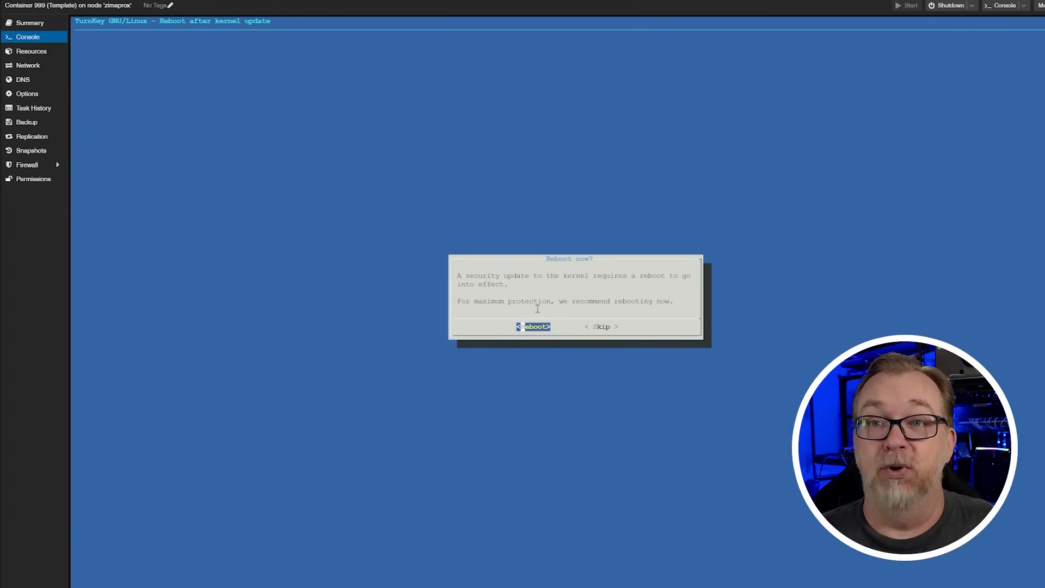
# - Reboot the container for the kernel update and log back in to its console as root
pyautogui.press('Return')
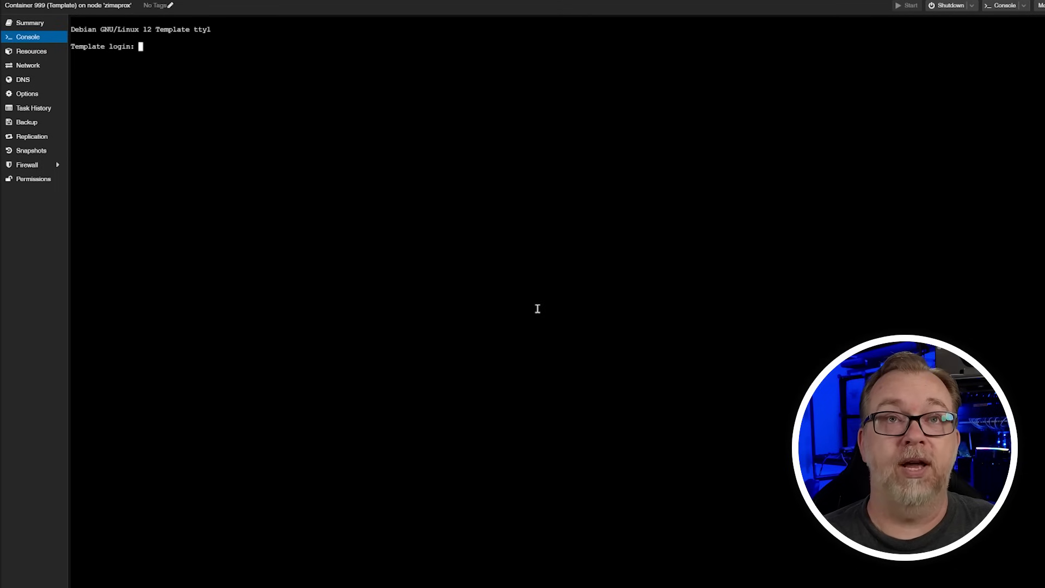
pyautogui.write('ro')
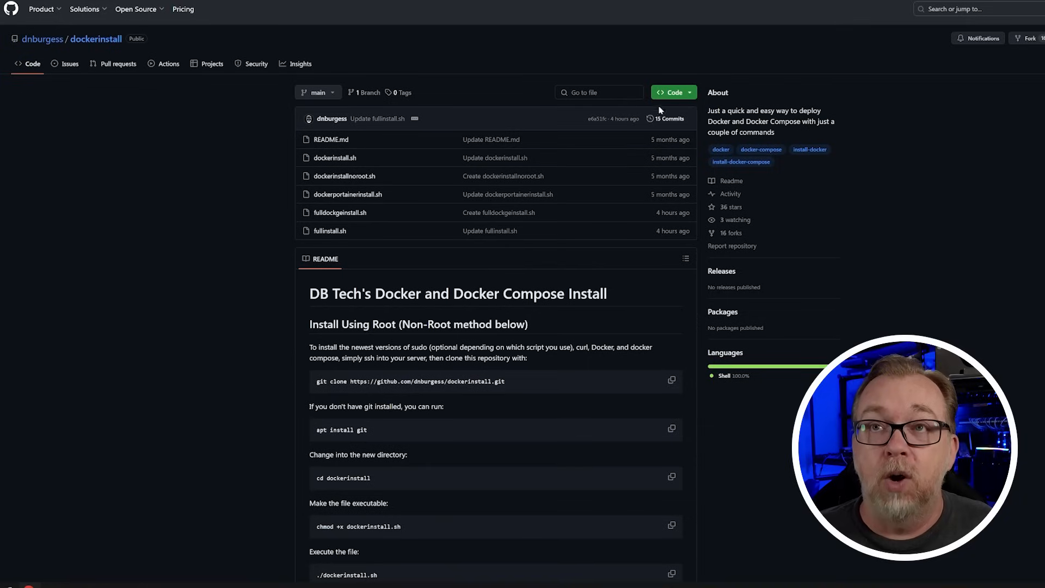
# - Copy the HTTPS clone URL of the dockerinstall GitHub repository and clone it in the Template container's Proxmox console with git clone
pyautogui.click(687, 95)
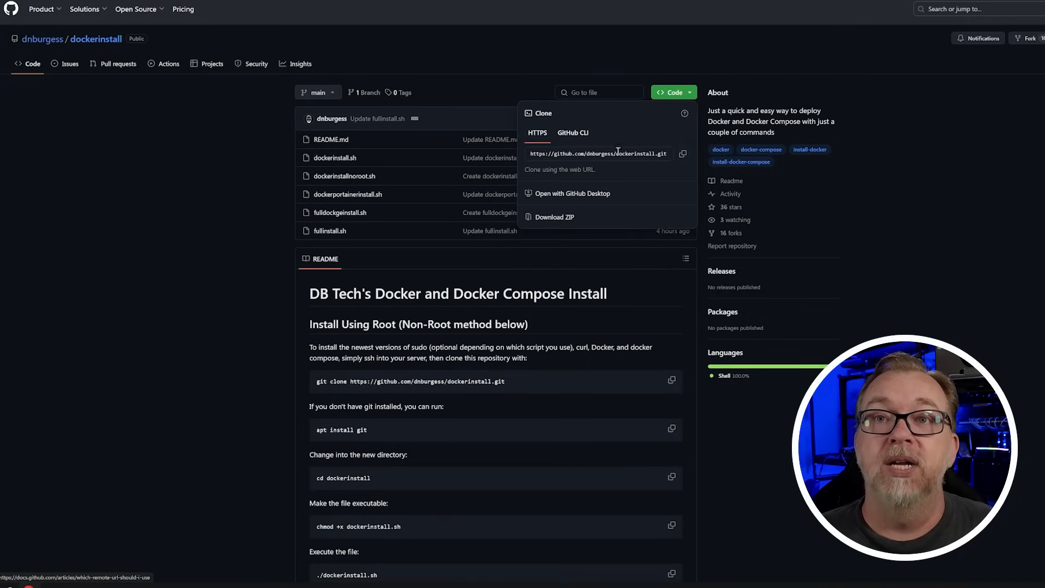
pyautogui.click(683, 156)
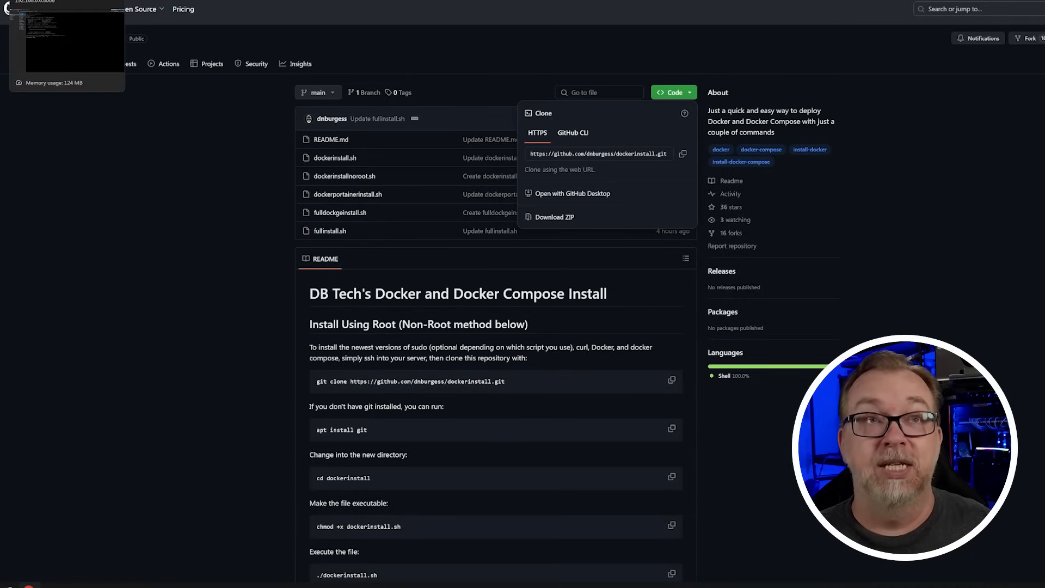
pyautogui.click(49, 1)
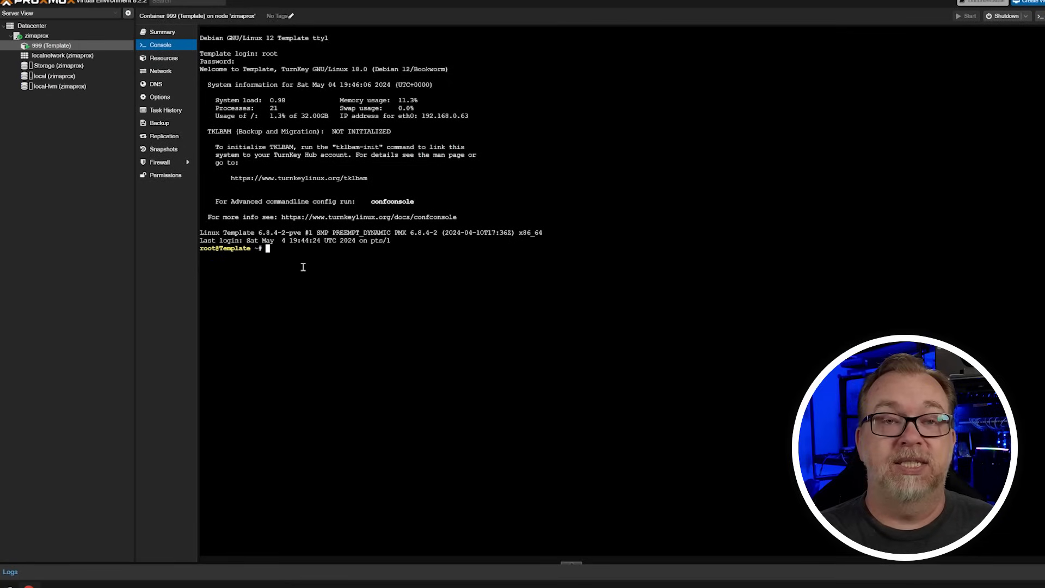
pyautogui.write('git clone')
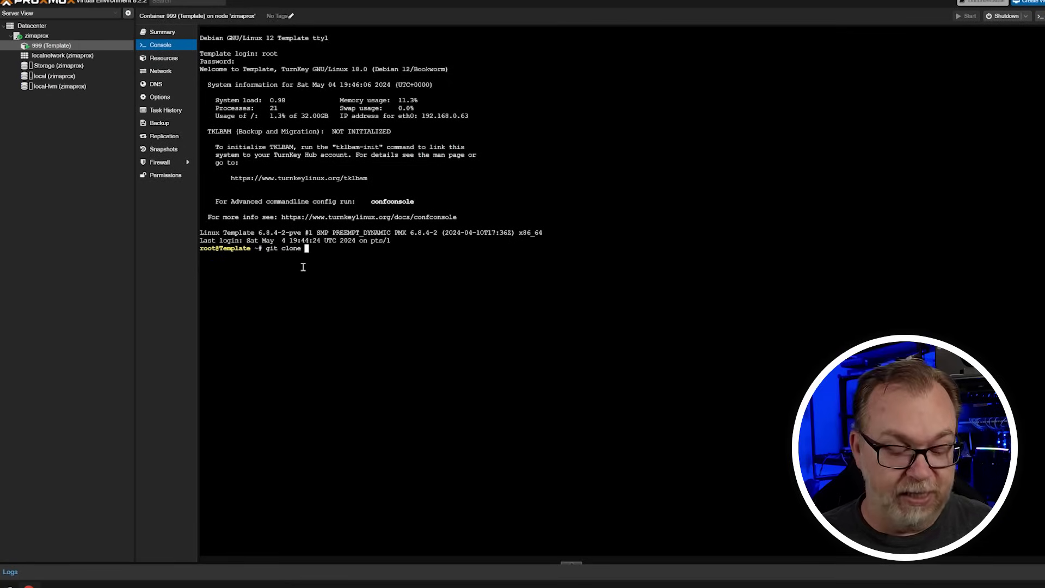
pyautogui.hotkey('ctrl', 'v')
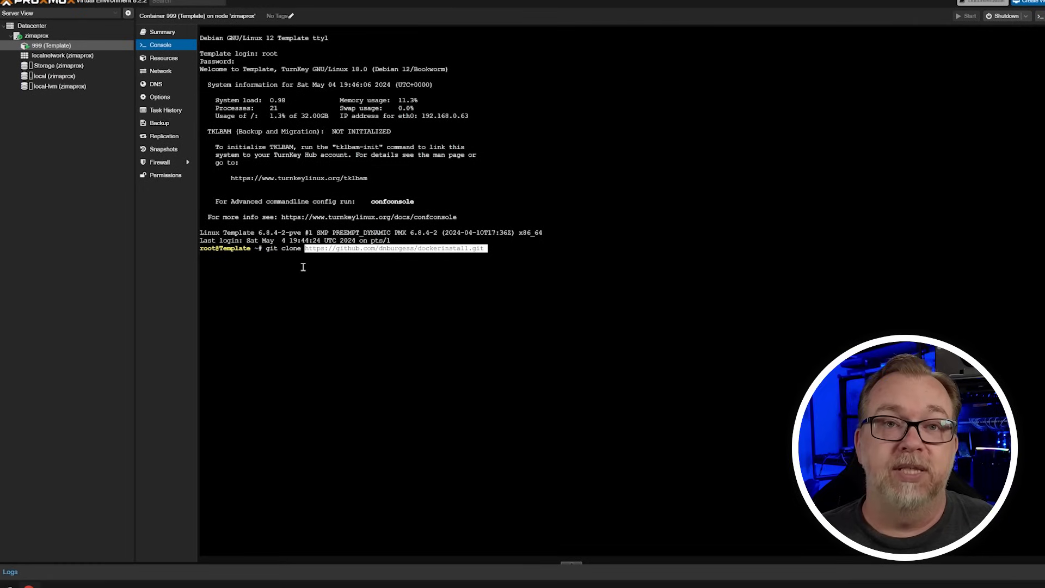
pyautogui.press('Return')
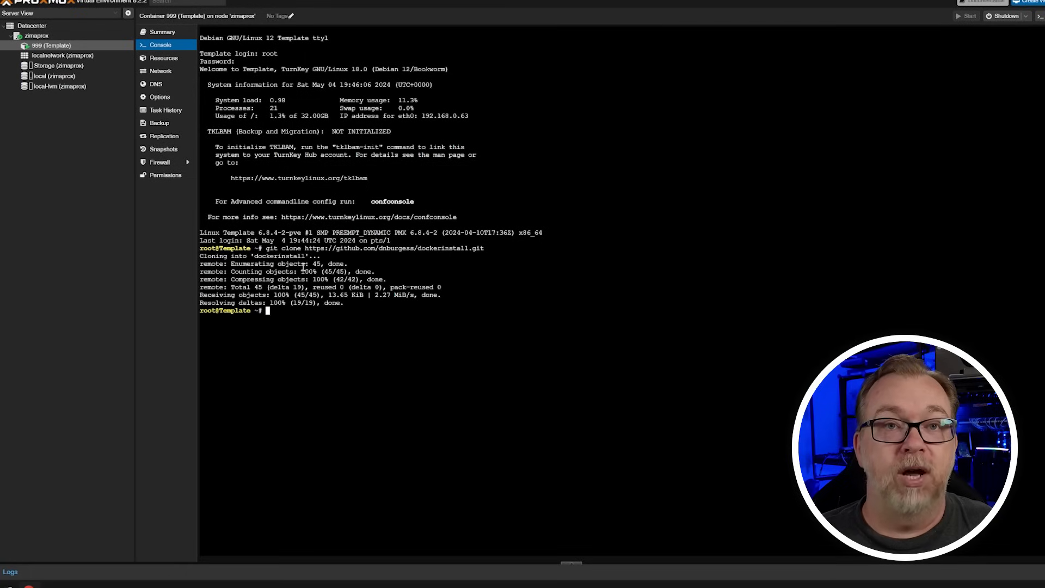
# - Change into the dockerinstall directory and list all its files with ls -a, checking for fulldockgeinstall.sh and fullinstall.sh
pyautogui.write('cd')
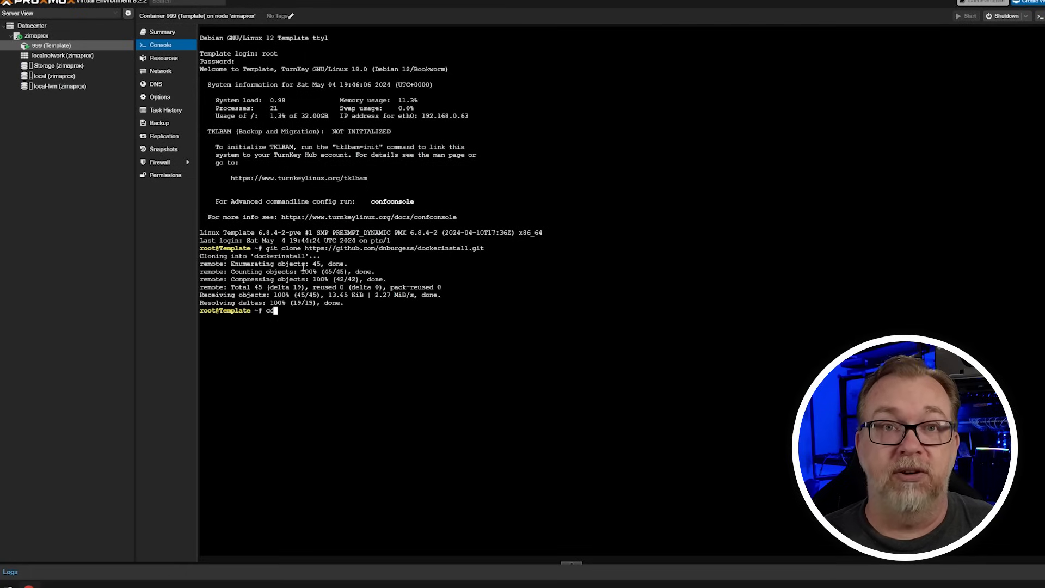
pyautogui.write(' dockerinstall/')
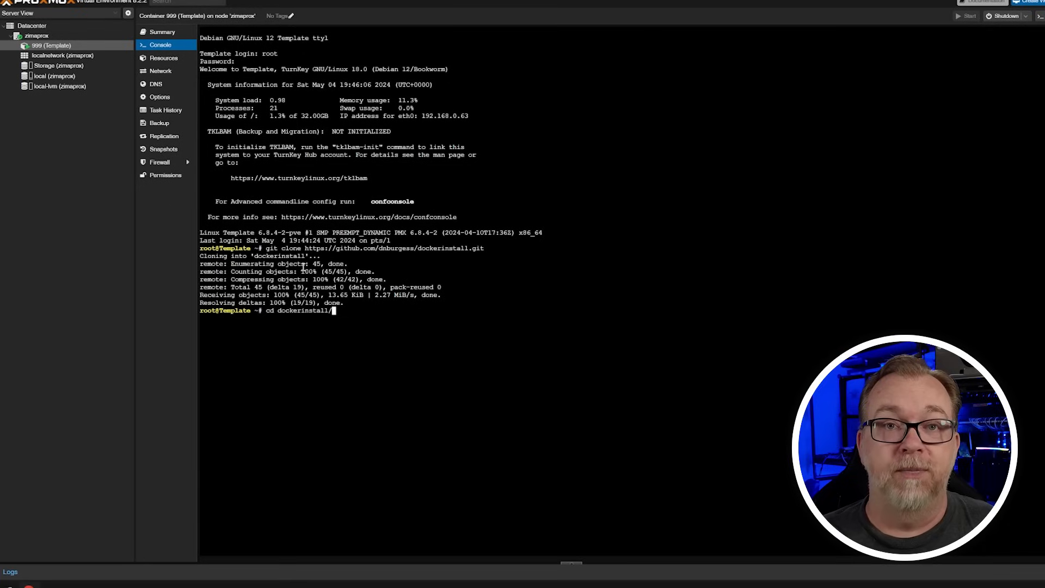
pyautogui.press('Return')
pyautogui.write('ls -a')
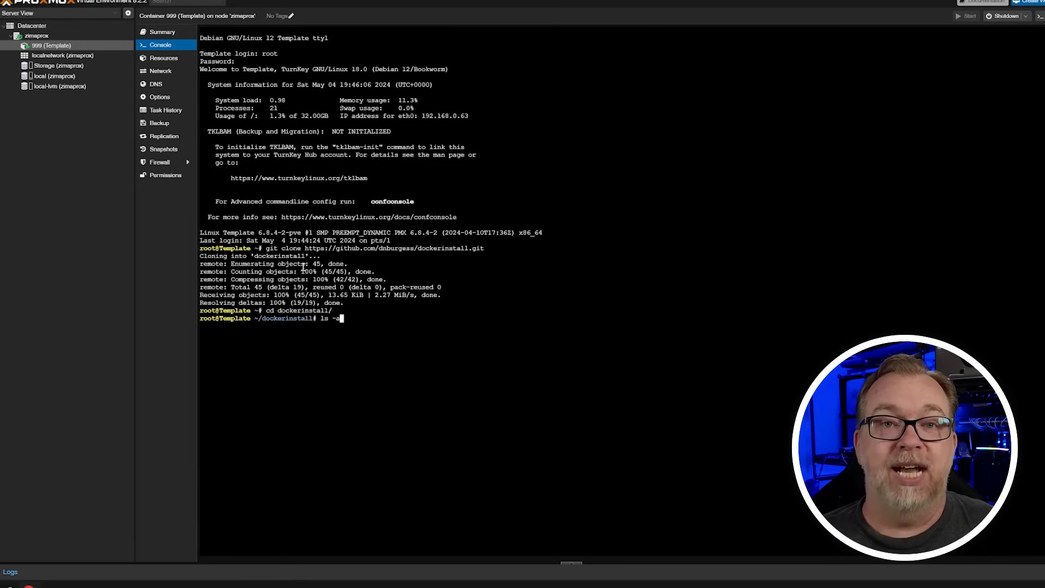
pyautogui.press('Return')
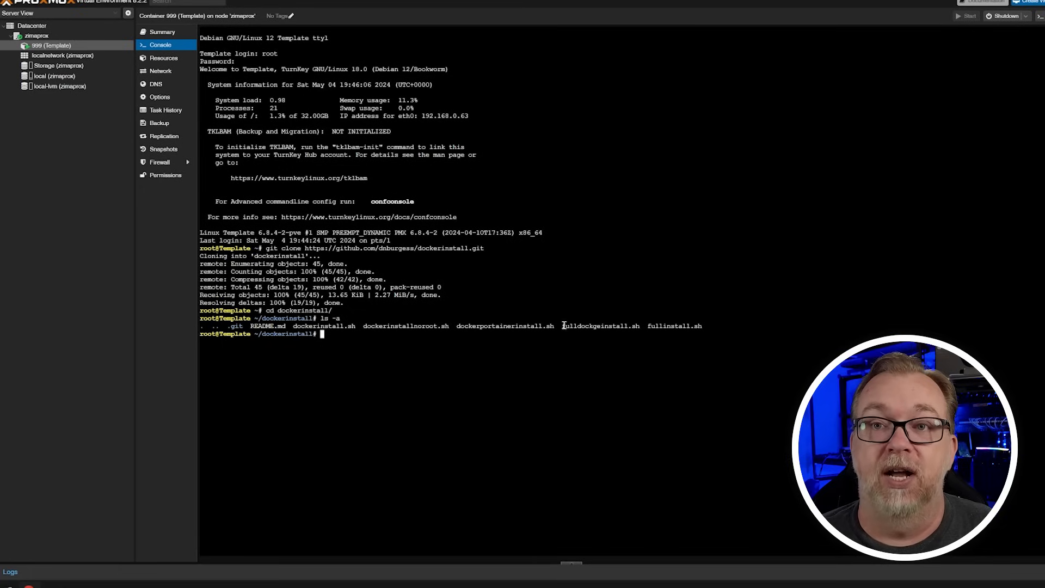
pyautogui.moveTo(564, 325); pyautogui.dragTo(643, 327)
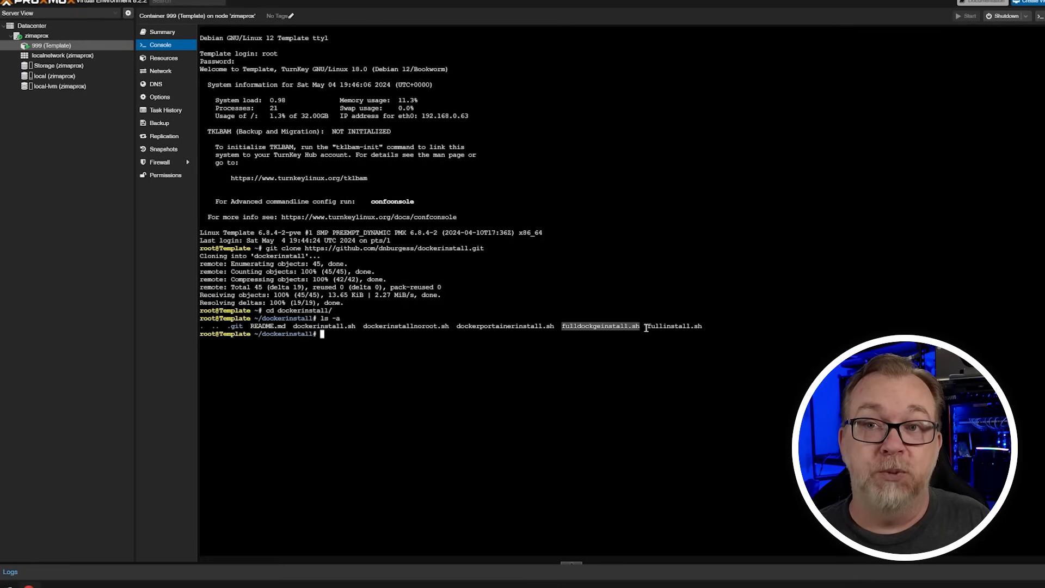
pyautogui.click(649, 326)
pyautogui.moveTo(649, 326); pyautogui.dragTo(702, 327)
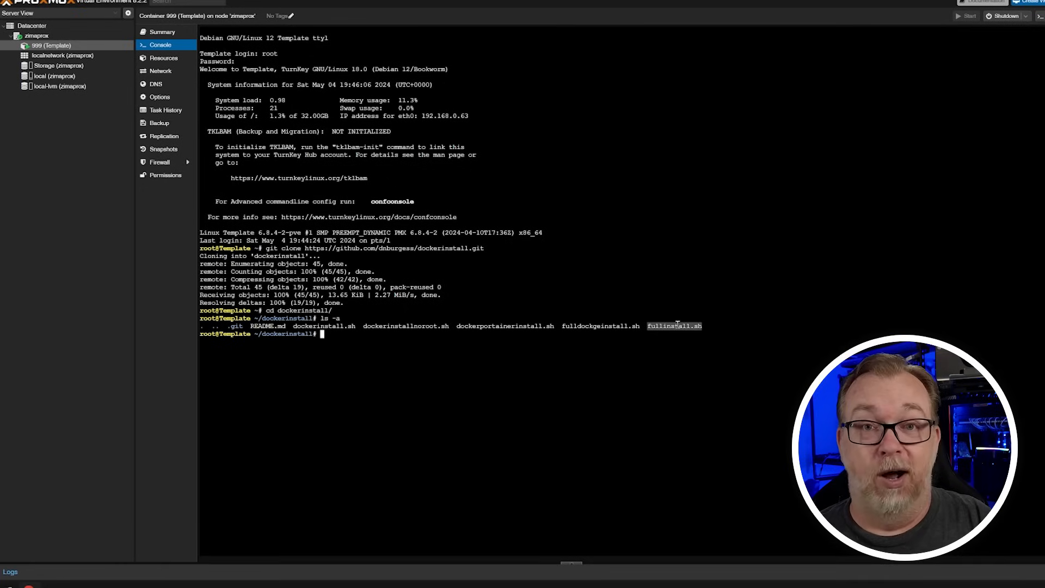
pyautogui.click(702, 378)
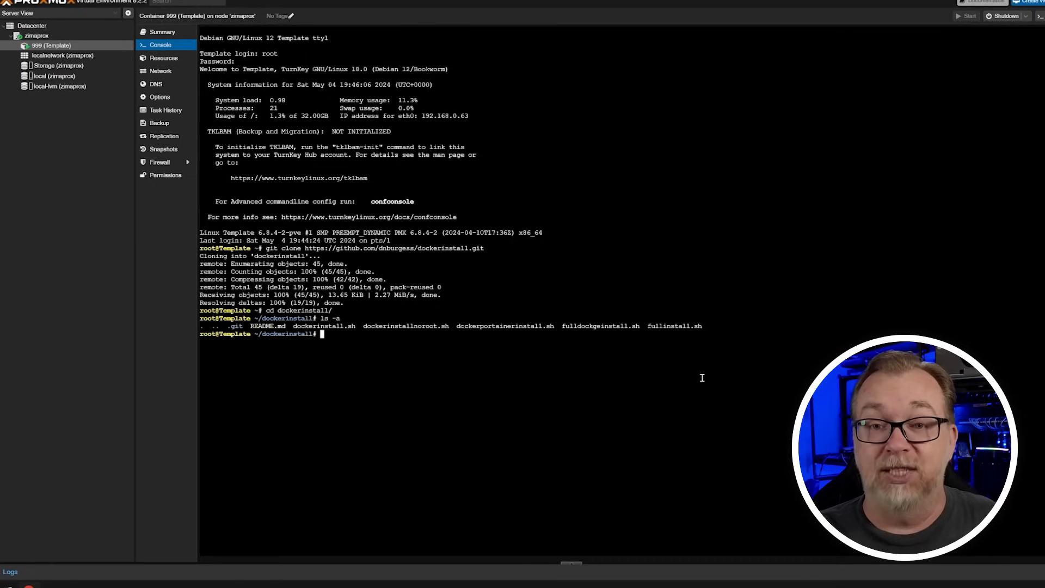
# - Make the fulldockgeinstall.sh script executable with chmod +x
pyautogui.write('c')
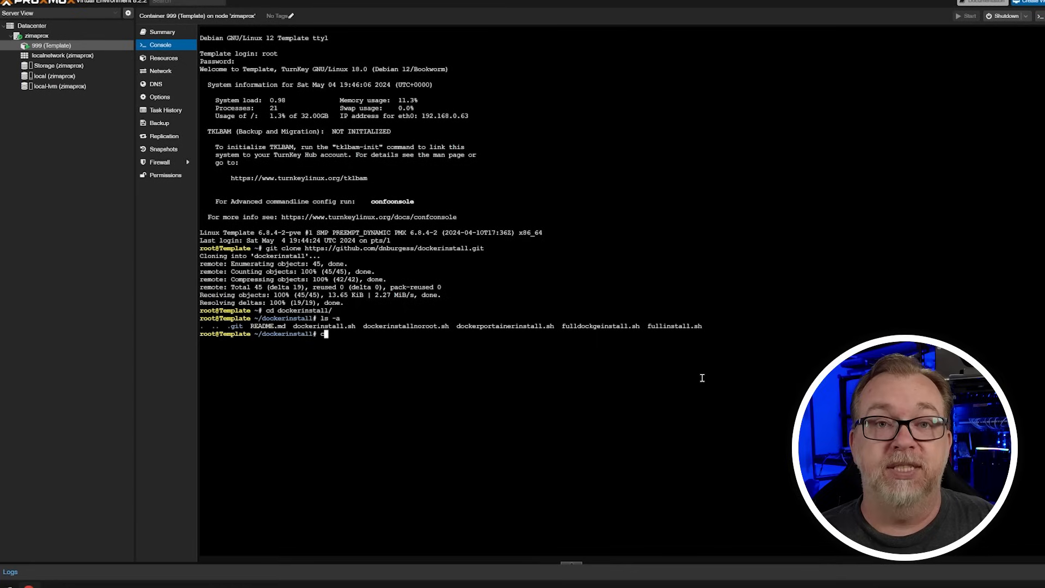
pyautogui.write('hmod +x')
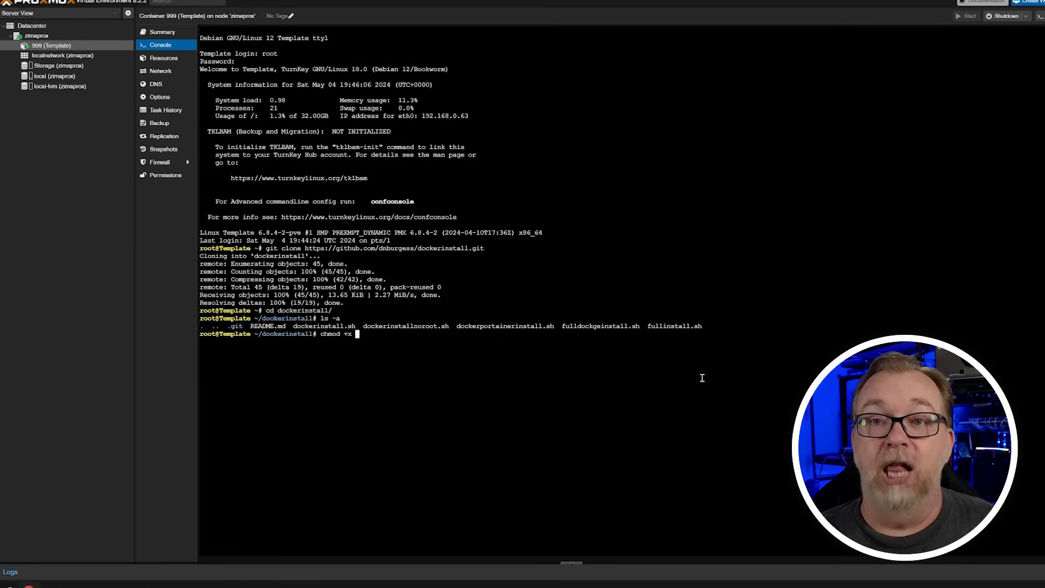
pyautogui.write(' fulld')
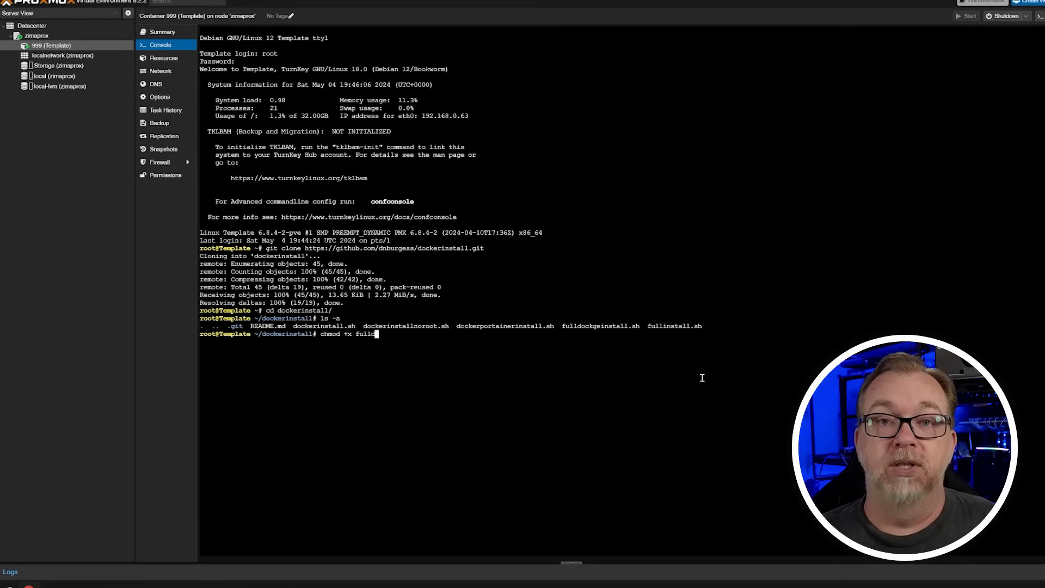
pyautogui.press('Tab')
pyautogui.press('Return')
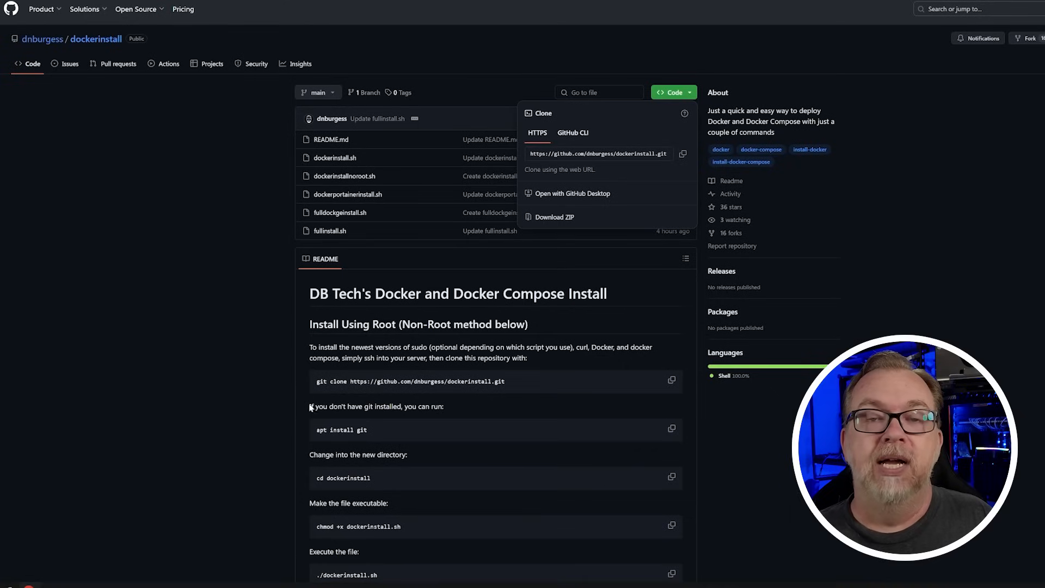
# - Look through the dockerinstall README on GitHub and open the fulldockgeinstall.sh script to inspect it
pyautogui.click(239, 339)
pyautogui.scroll(-12, 240, 339)
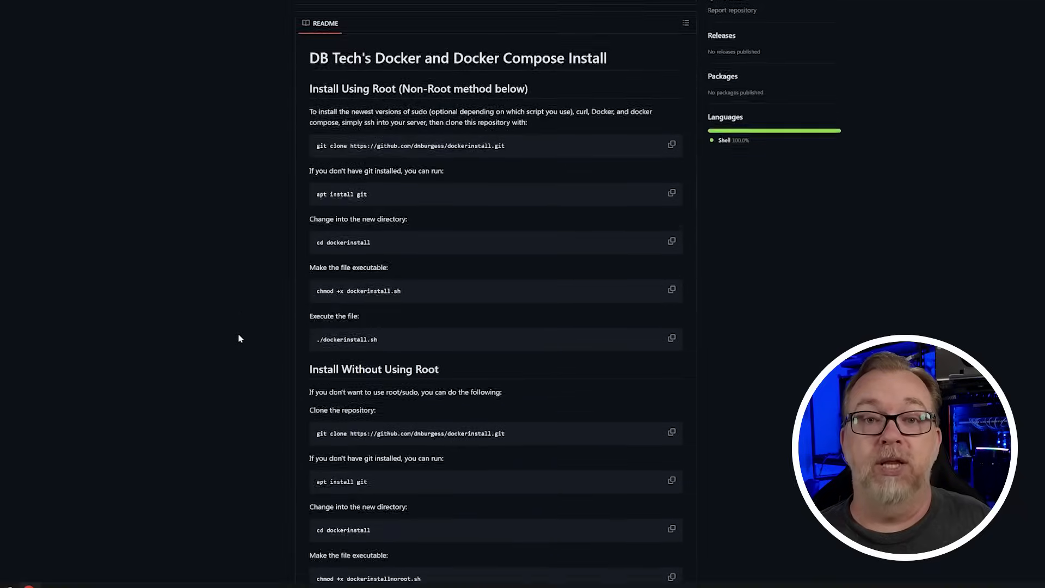
pyautogui.scroll(-4, 238, 338)
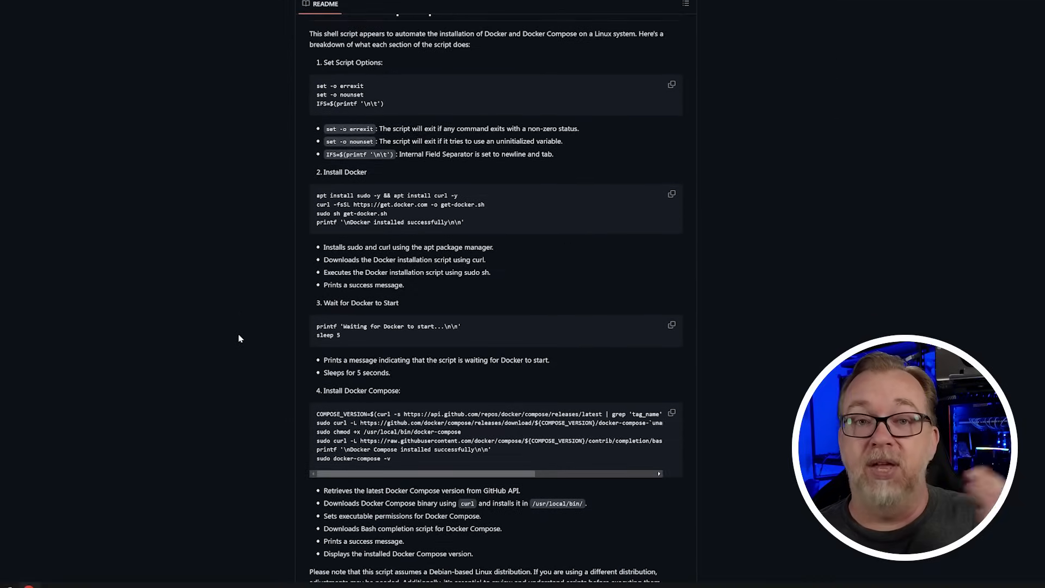
pyautogui.scroll(12, 239, 338)
pyautogui.scroll(8, 238, 338)
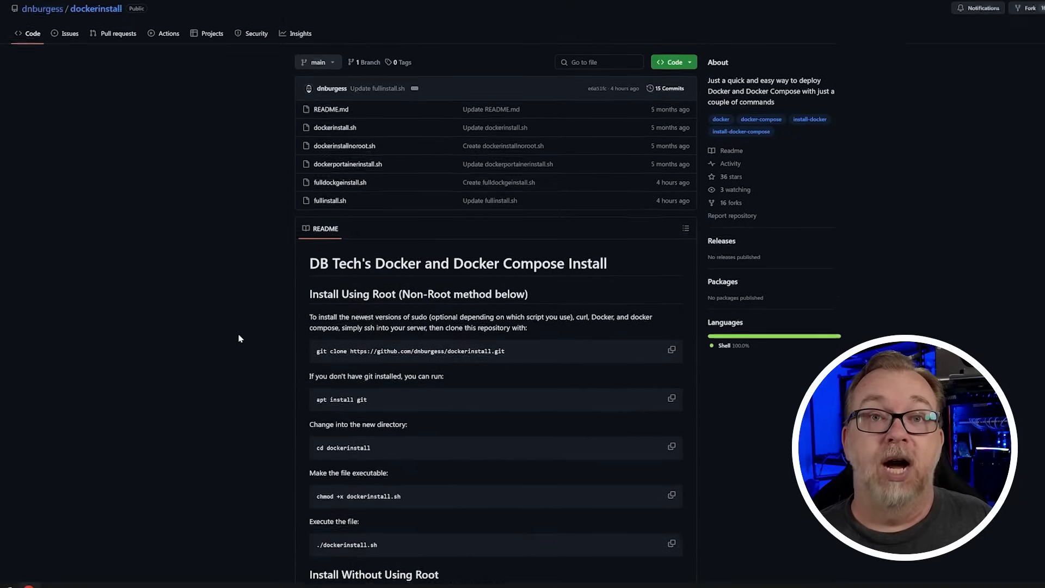
pyautogui.click(331, 214)
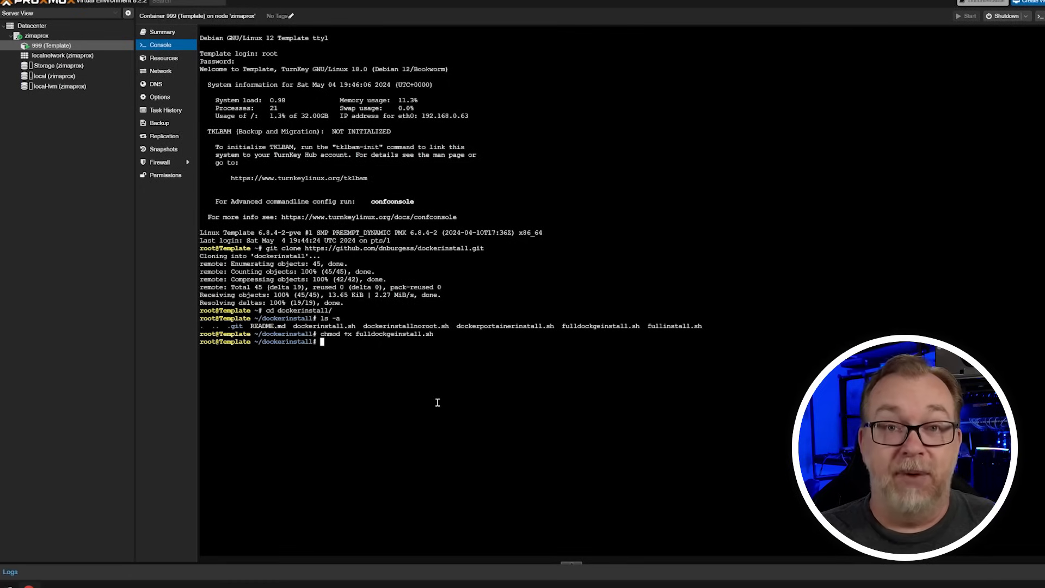
# - Run the script ./fulldockgeinstall.sh in the container's Proxmox console
pyautogui.write('./')
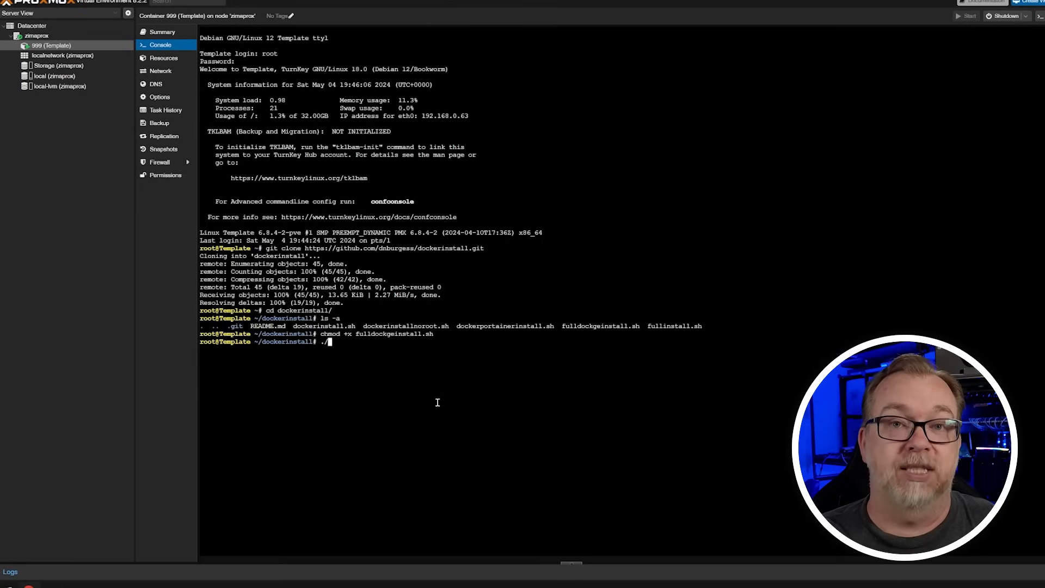
pyautogui.write('fulldockgeinstall.sh')
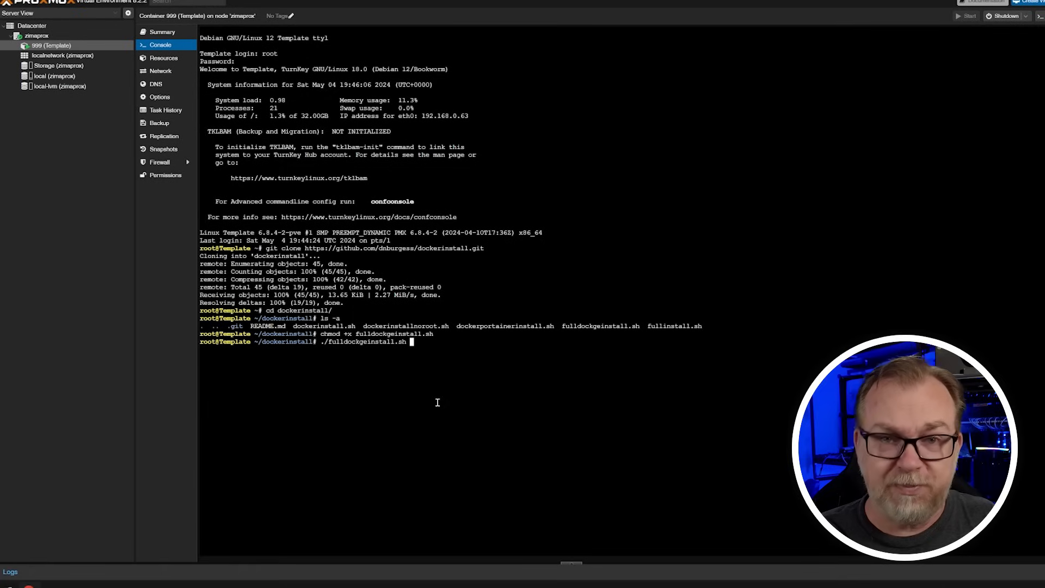
pyautogui.press('Return')
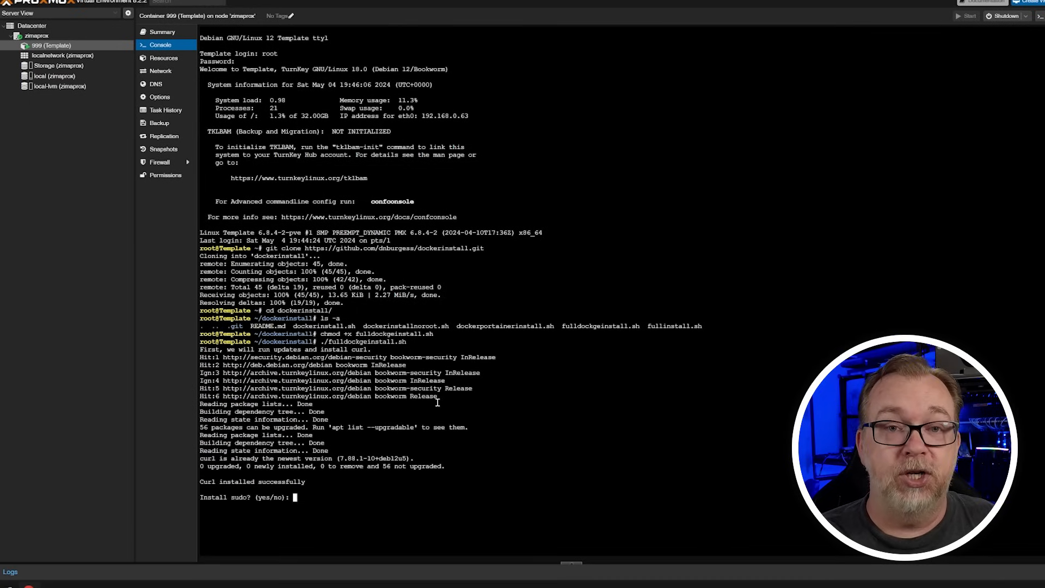
# - Answer y to the script's questions about installing sudo, docker, docker-compose and dockge
pyautogui.write('y')
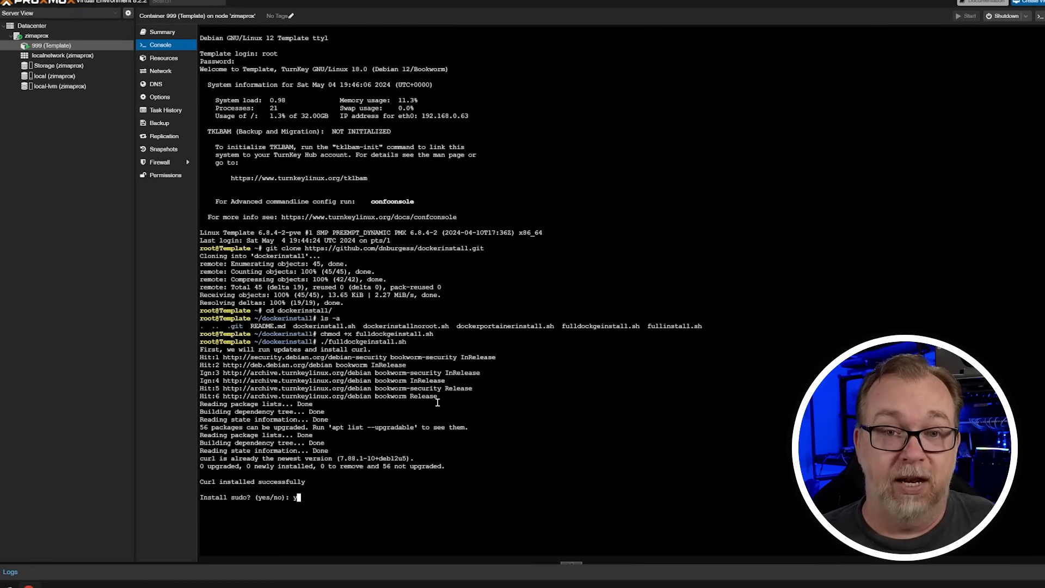
pyautogui.press('Return')
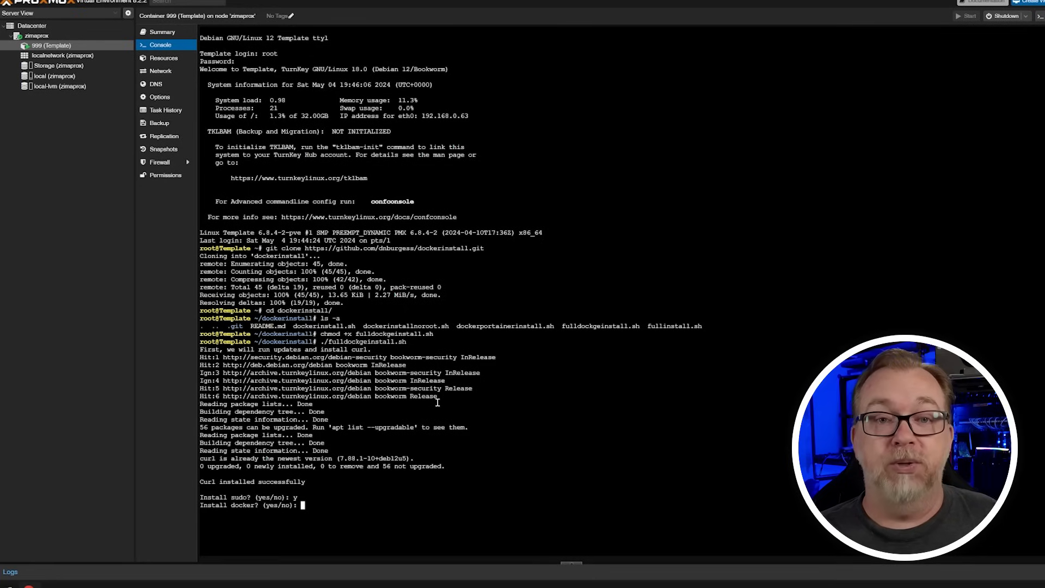
pyautogui.write('y')
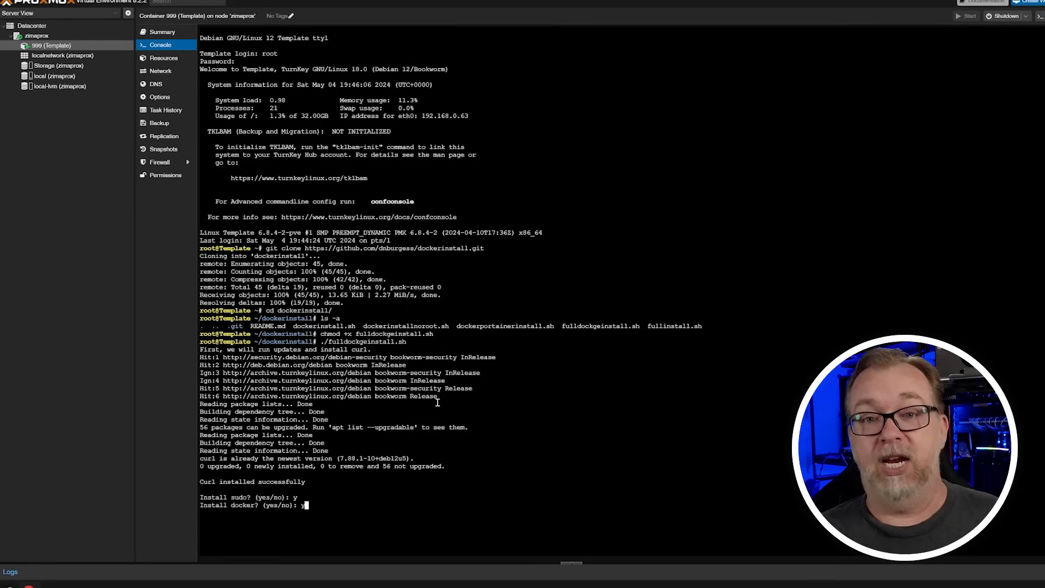
pyautogui.press('Return')
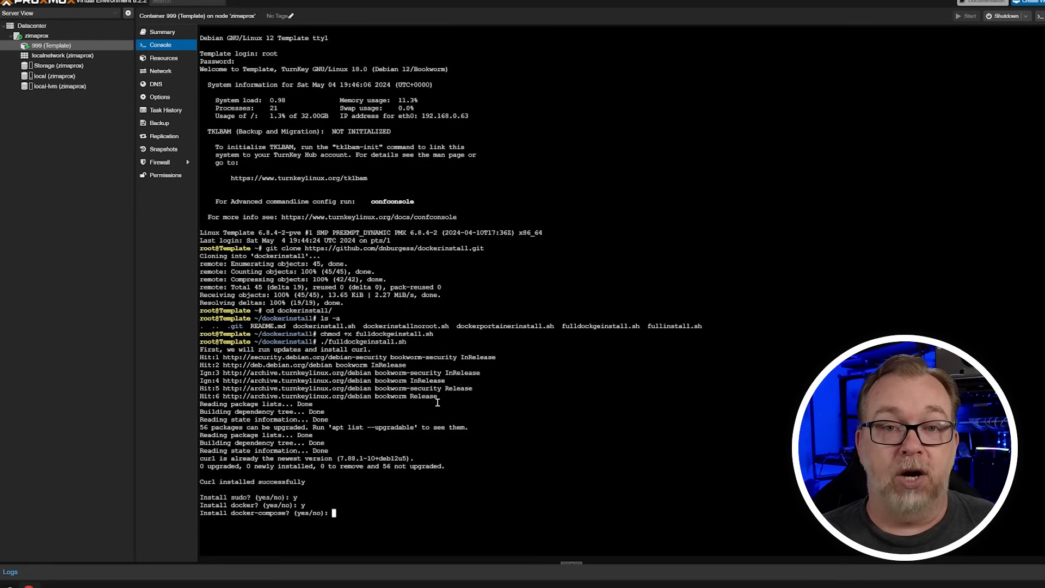
pyautogui.write('y')
pyautogui.press('Return')
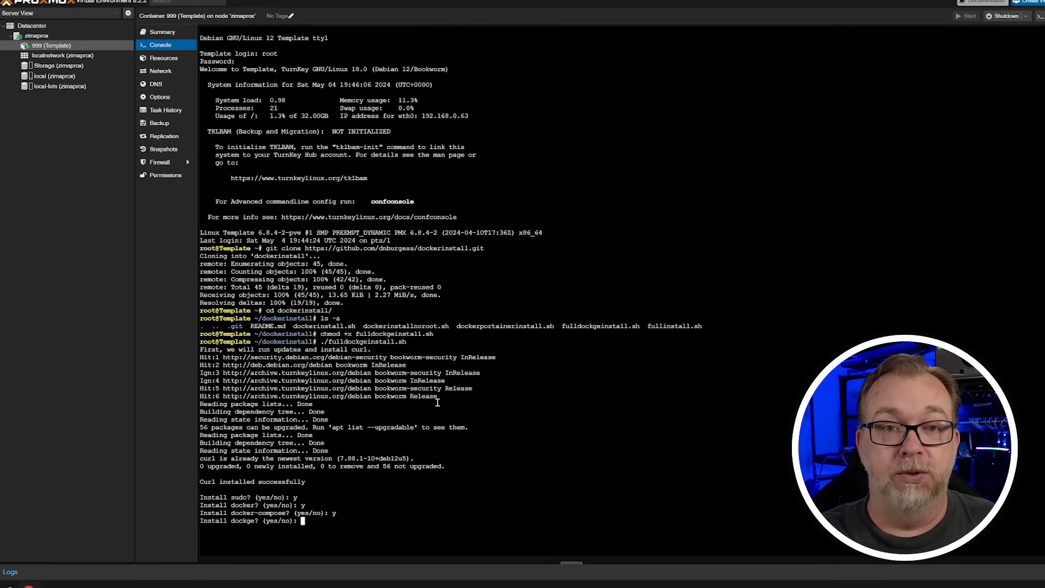
pyautogui.write('y')
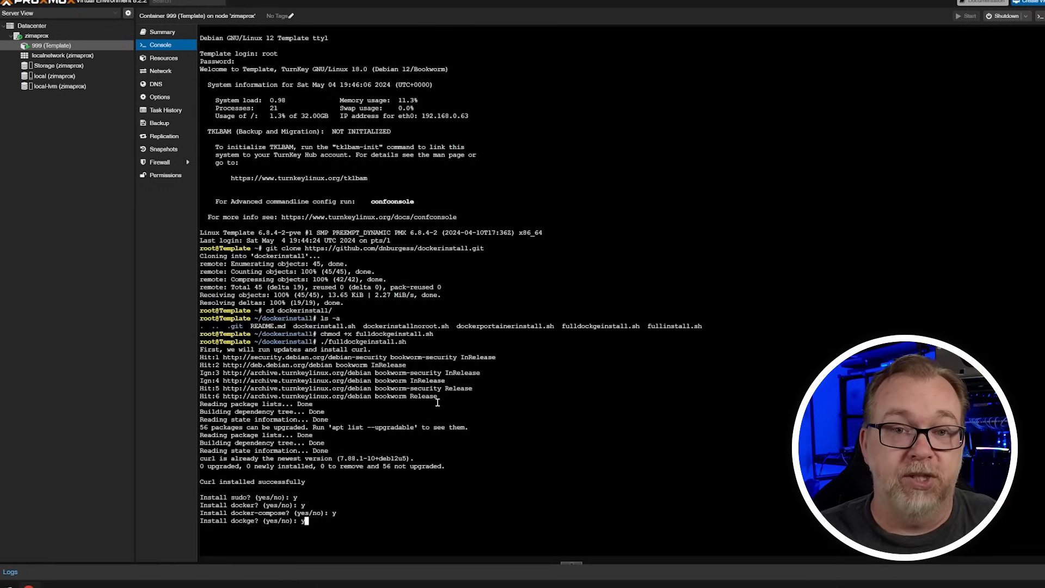
pyautogui.press('Return')
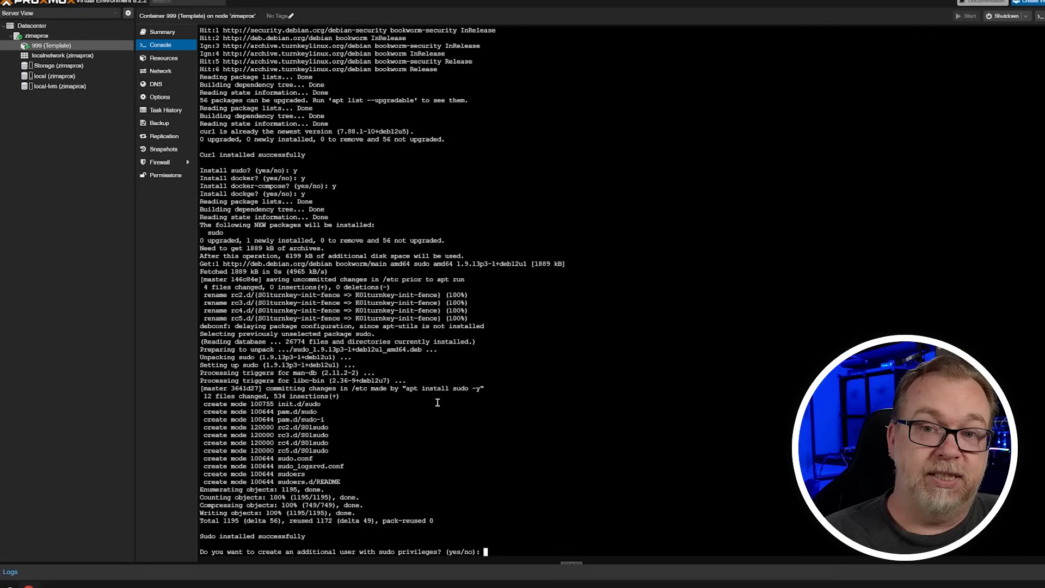
# - Create an additional sudo user named dbtech through the install script and enter the password for the new user
pyautogui.write('y')
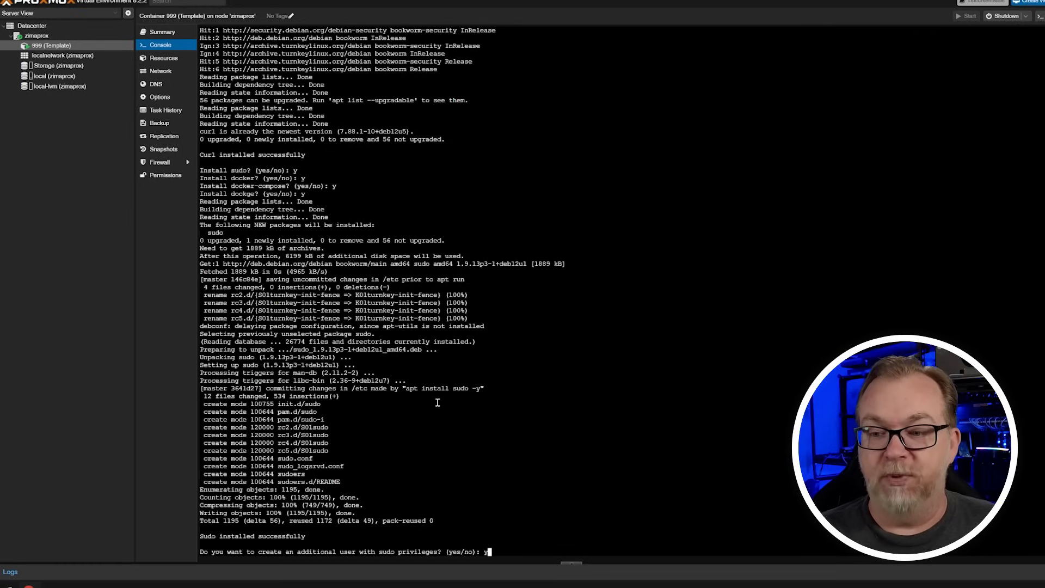
pyautogui.press('Return')
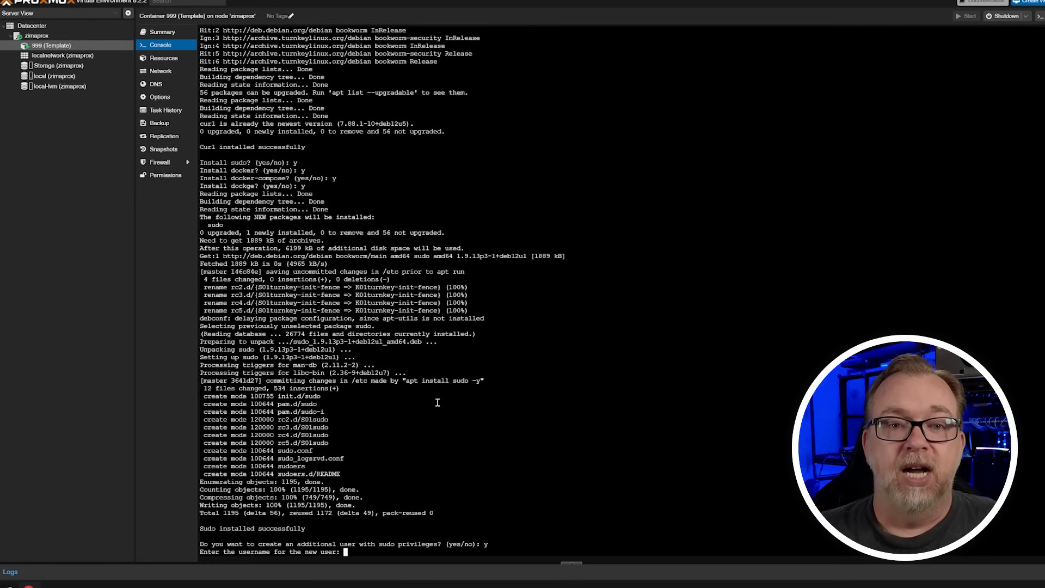
pyautogui.write('dbtech')
pyautogui.press('Return')
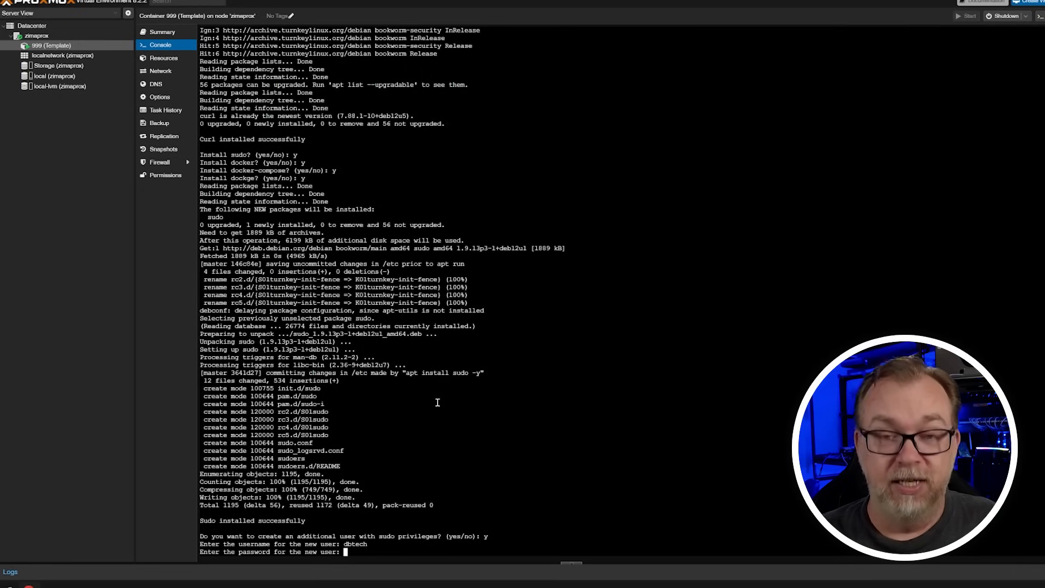
pyautogui.press('Return')
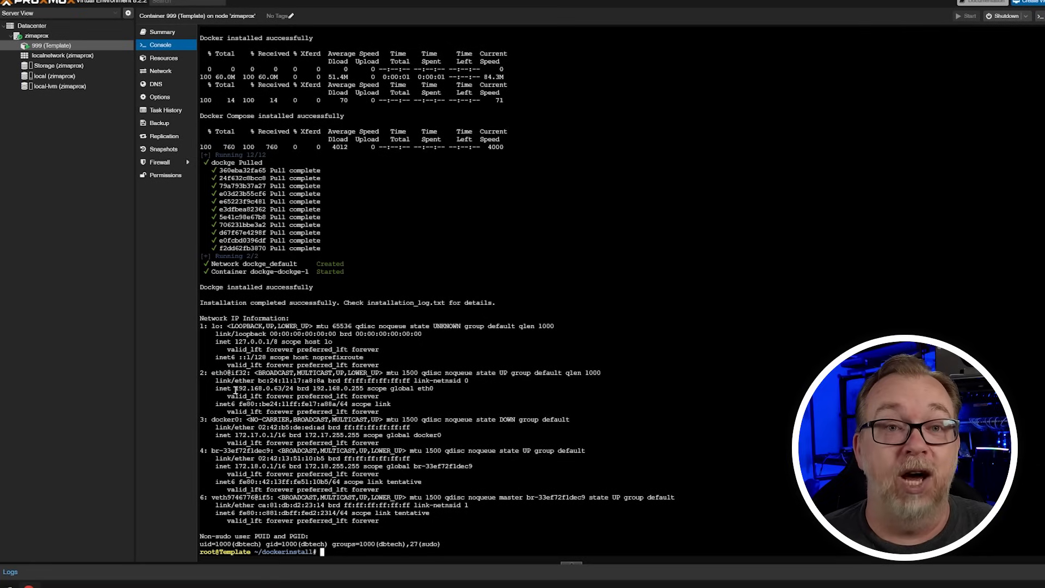
# - Open the Dockge web interface at 192.168.0.63:5001 in a new browser tab, continuing past the insecure connection page
pyautogui.moveTo(235, 388); pyautogui.dragTo(282, 387)
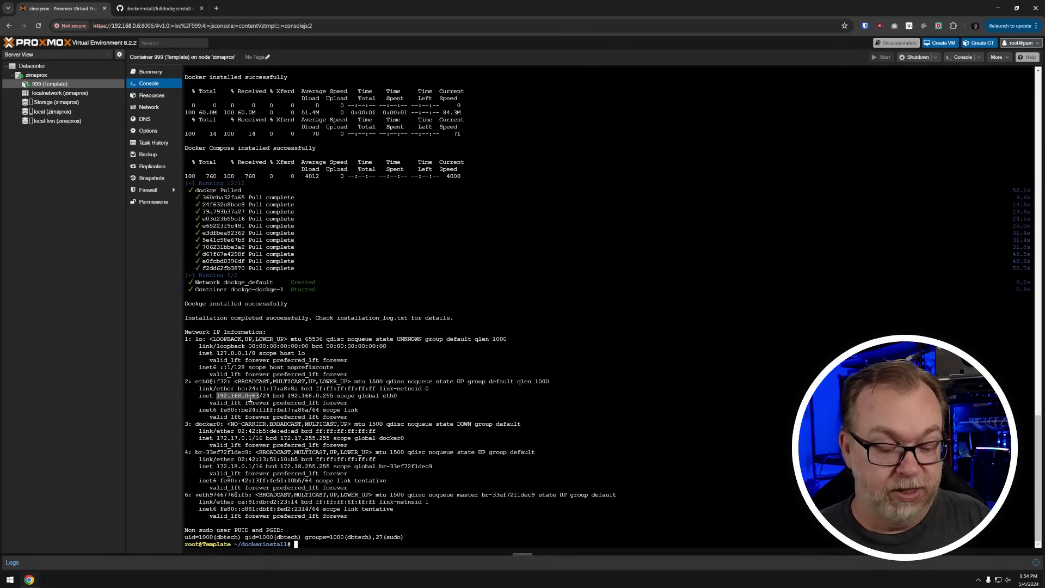
pyautogui.hotkey('ctrl', 't')
pyautogui.write('https://github.com/dnburgess/dockerinstall.git')
pyautogui.hotkey('ctrl', 'a')
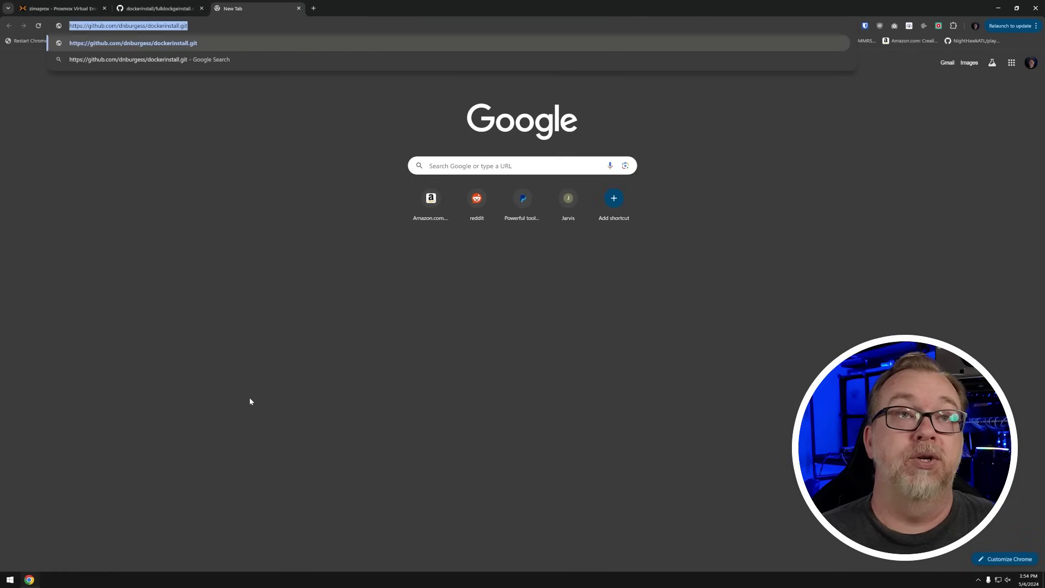
pyautogui.write('192.168.0.6')
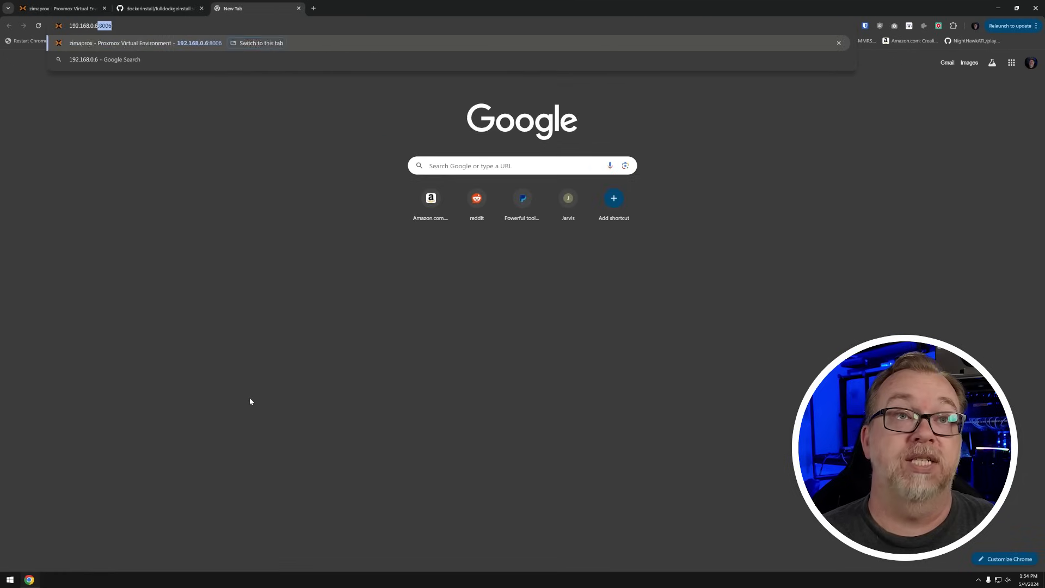
pyautogui.write('3:5001')
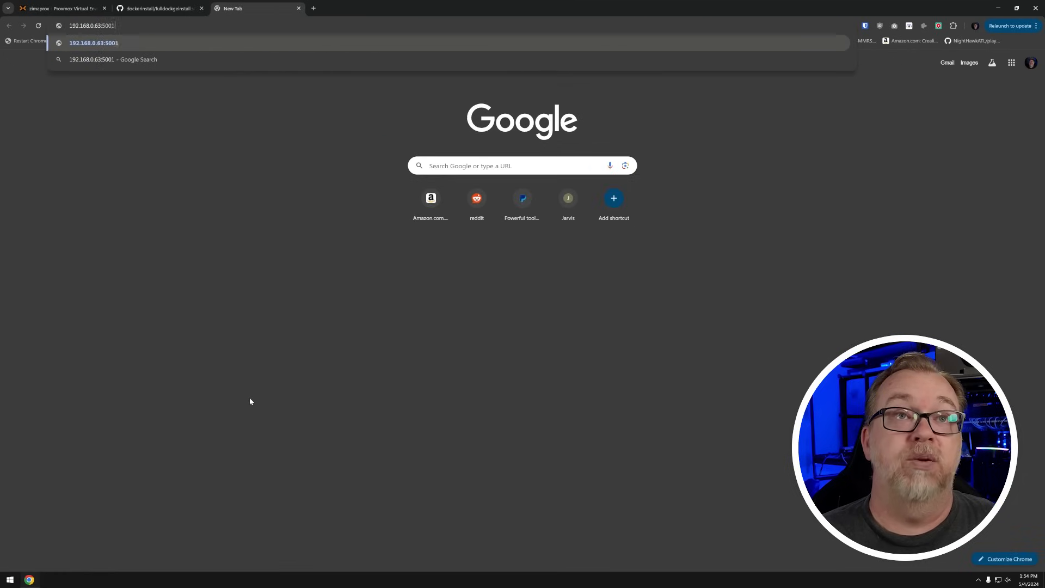
pyautogui.press('Return')
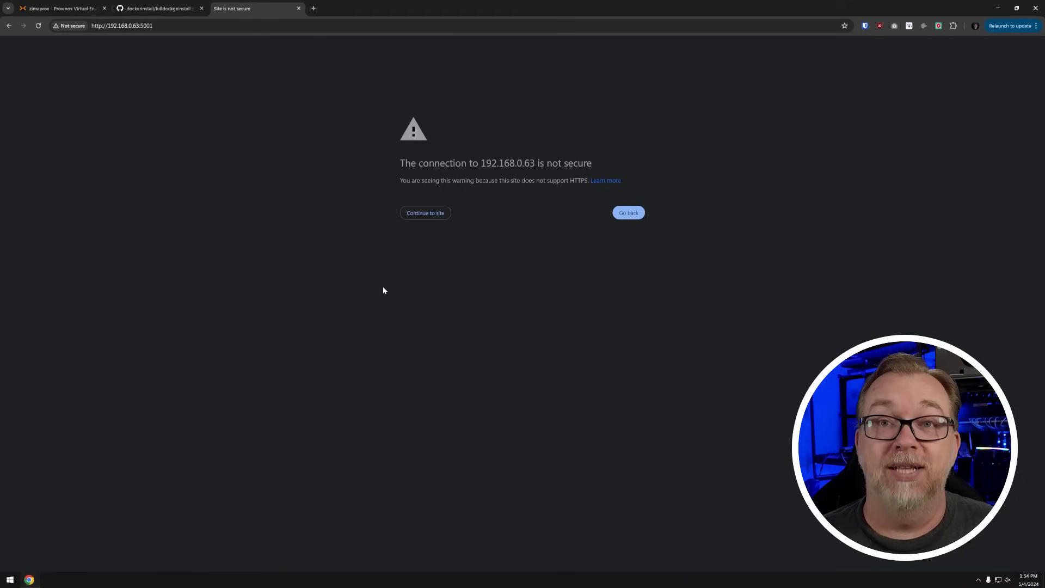
pyautogui.click(423, 215)
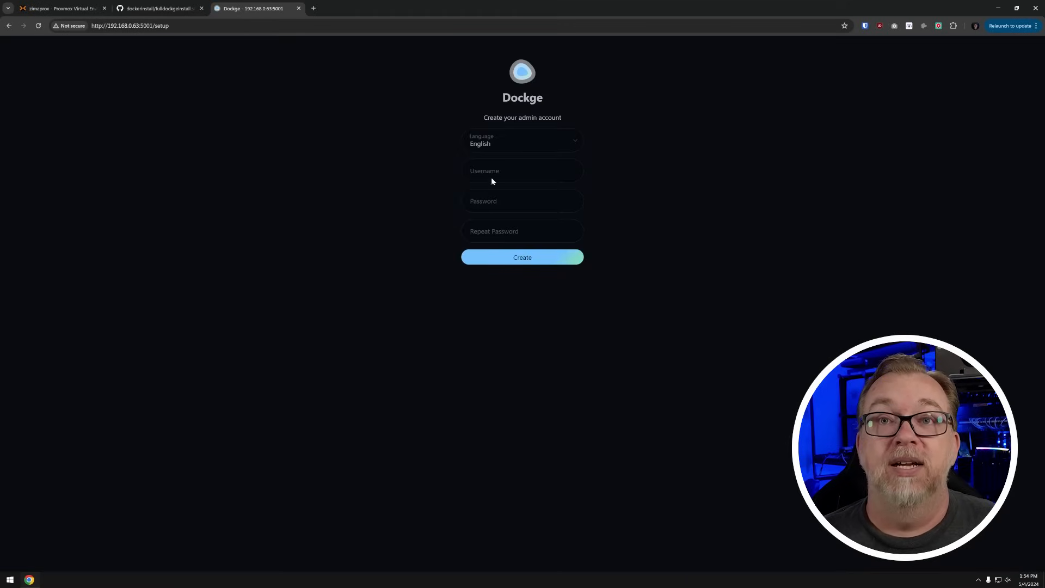
# - Create the Dockge admin account with the username dbtech and the account password, and dismiss the offer to save the password
pyautogui.click(491, 173)
pyautogui.write('dbtech')
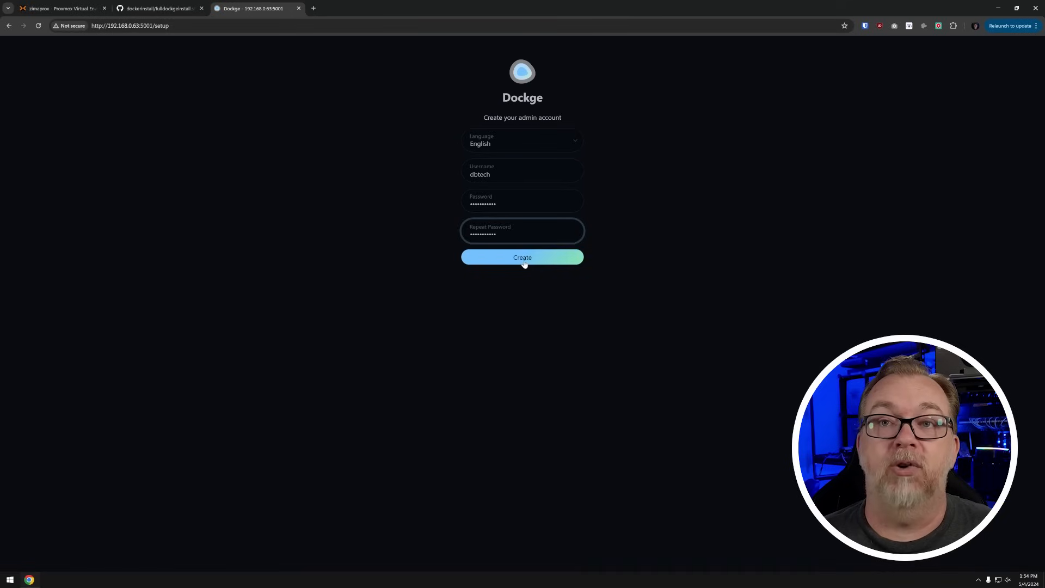
pyautogui.click(522, 261)
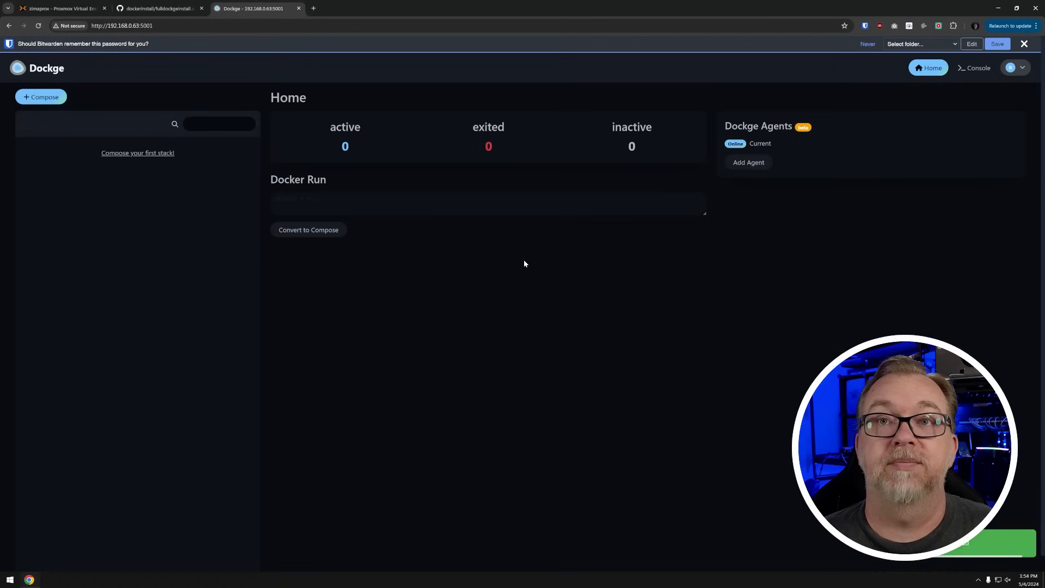
pyautogui.click(1024, 43)
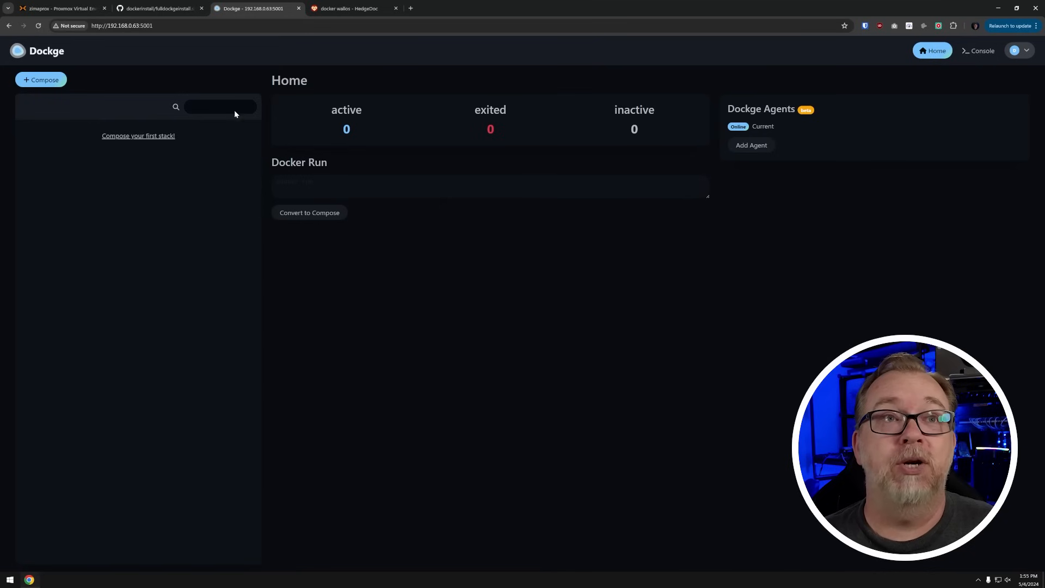
# - Start a new Dockge stack named wallos with the bellamy/wallos:latest compose definition and set its container name to wallos
pyautogui.click(38, 82)
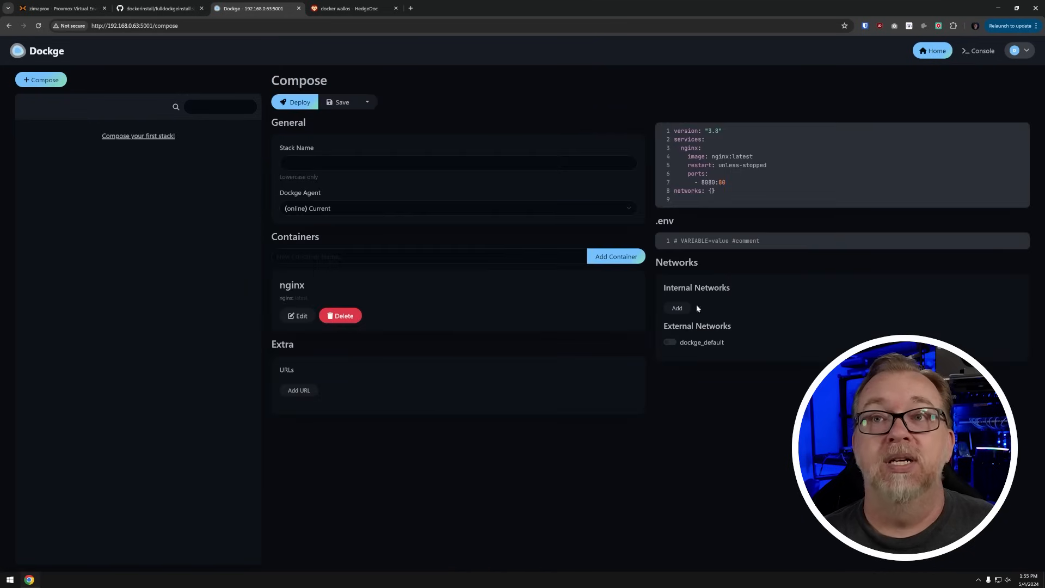
pyautogui.hotkey('ctrl', 'a')
pyautogui.write('services:   wallos:     container_name: wallos3     image: bellamy/wallos:latest     ports:       - 80:80     environment:       TZ: America/Denver     # Volumes store your data between container upgrades     volumes:       - /home/docker/wallos/db:/var/www/html/db       - /home/docker/wallos/logos:/var/www/html/images/uploads/logos     restart: unless-stopped')
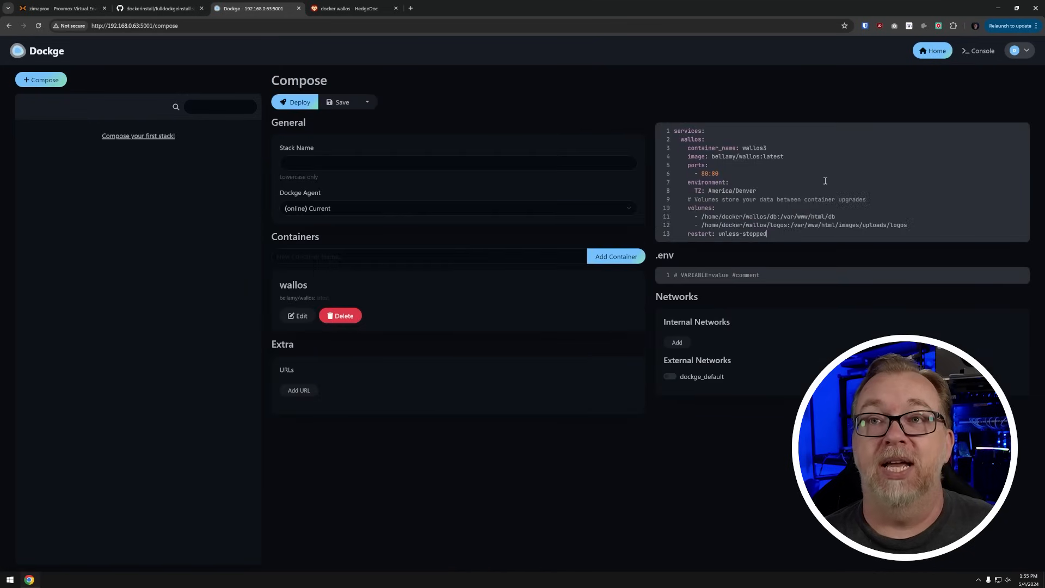
pyautogui.doubleClick(749, 148)
pyautogui.write('wallos')
pyautogui.doubleClick(750, 147)
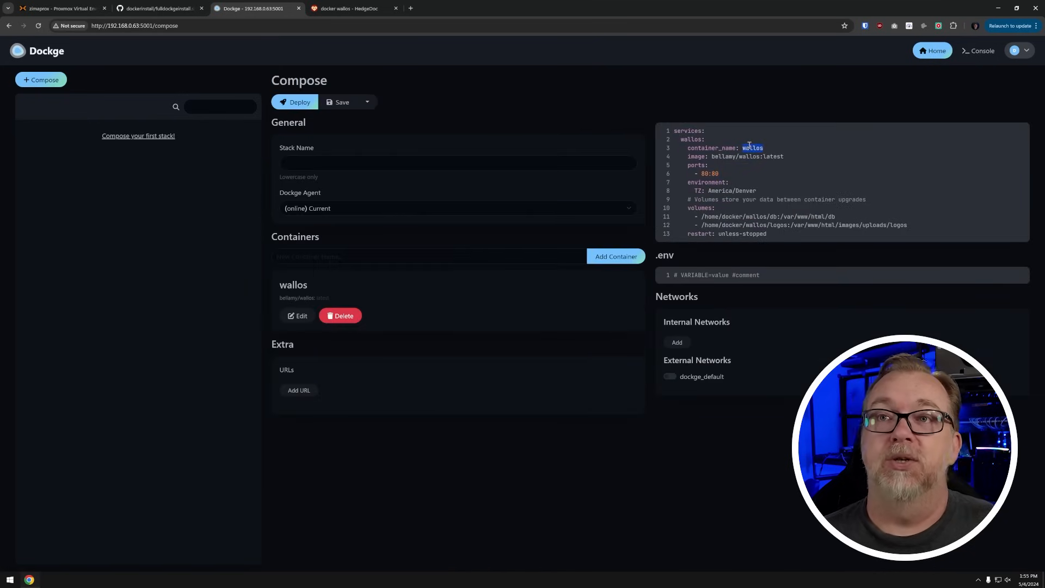
pyautogui.click(376, 164)
pyautogui.write('wallos')
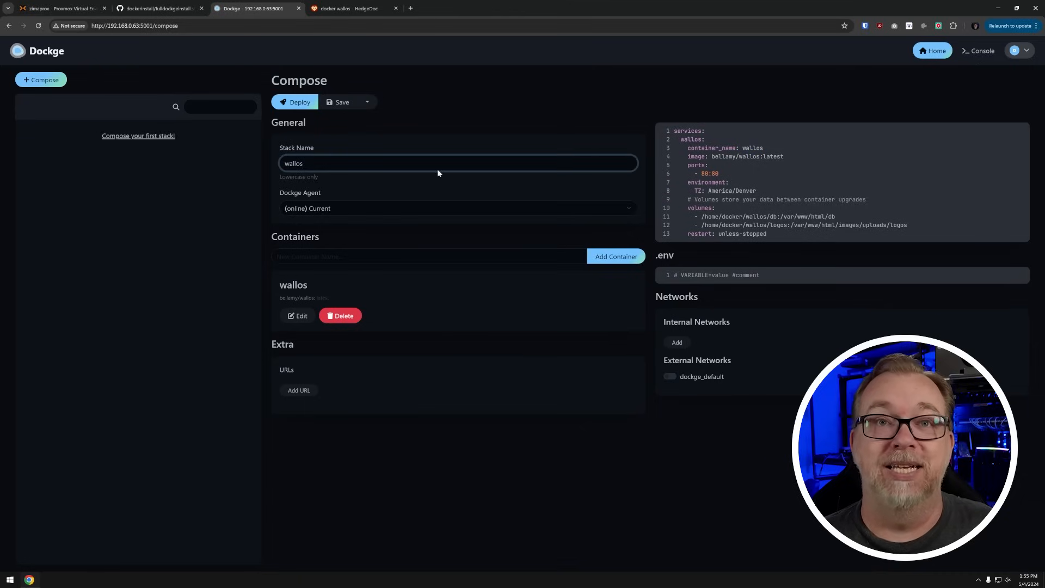
# - Change the host port in the wallos compose file to 8081, mapping 8081:80, and deploy the stack
pyautogui.click(703, 175)
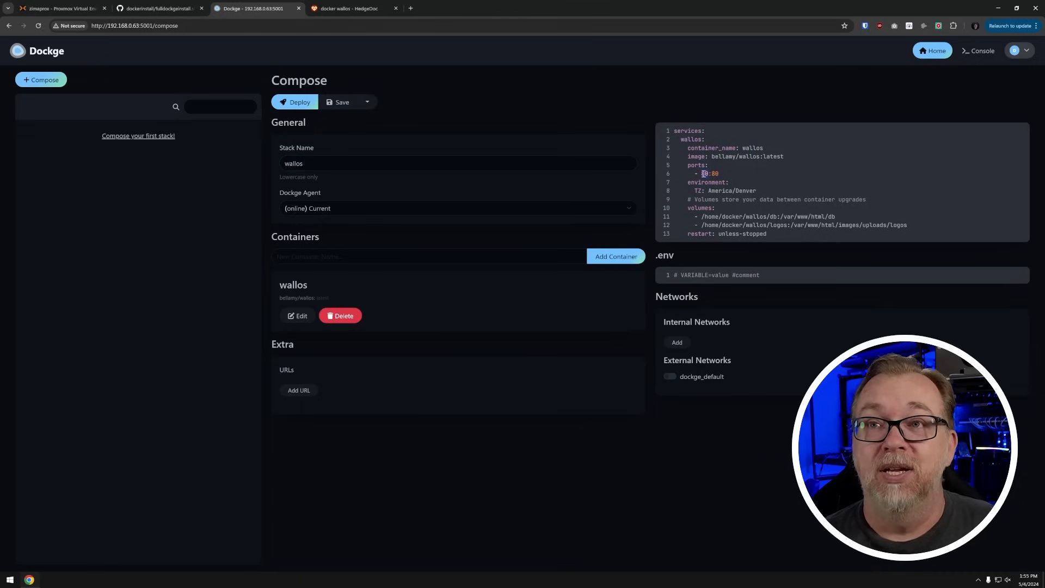
pyautogui.press('Right')
pyautogui.press('Right')
pyautogui.write('81')
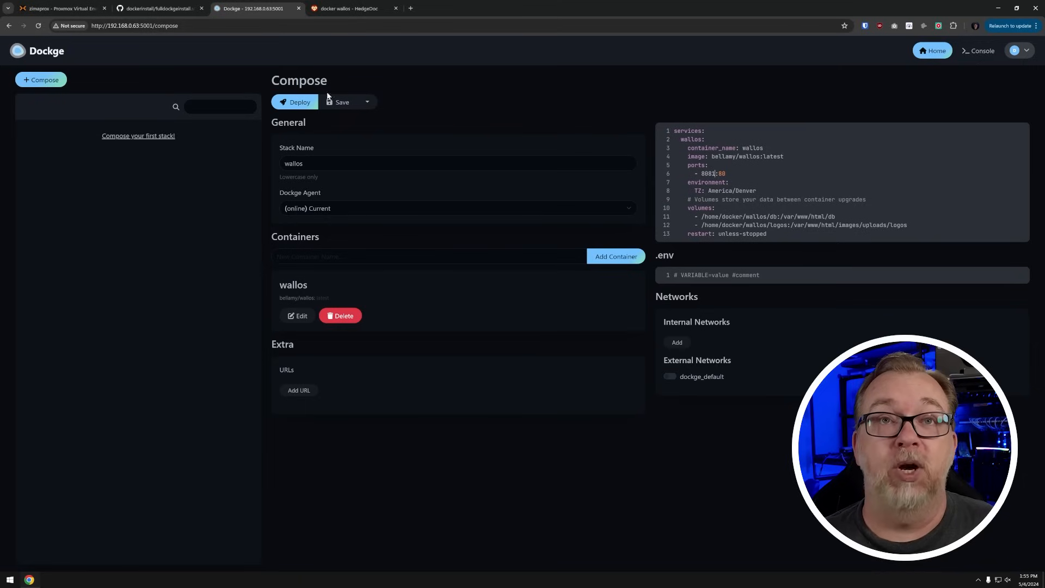
pyautogui.click(297, 103)
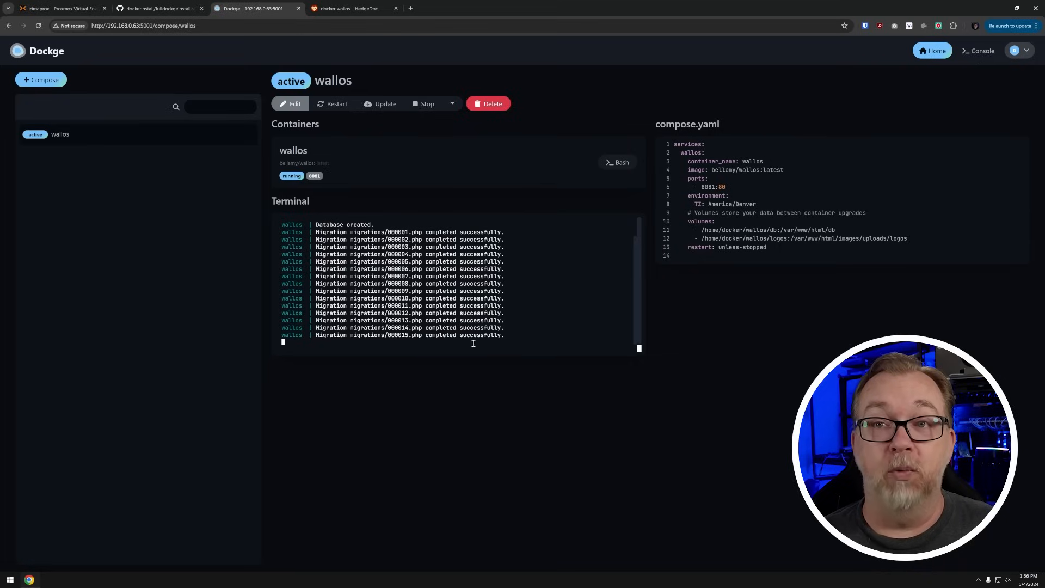
# - Check the Wallos registration page through the container's published port 8081, close it, and delete the wallos stack from Dockge
pyautogui.click(314, 177)
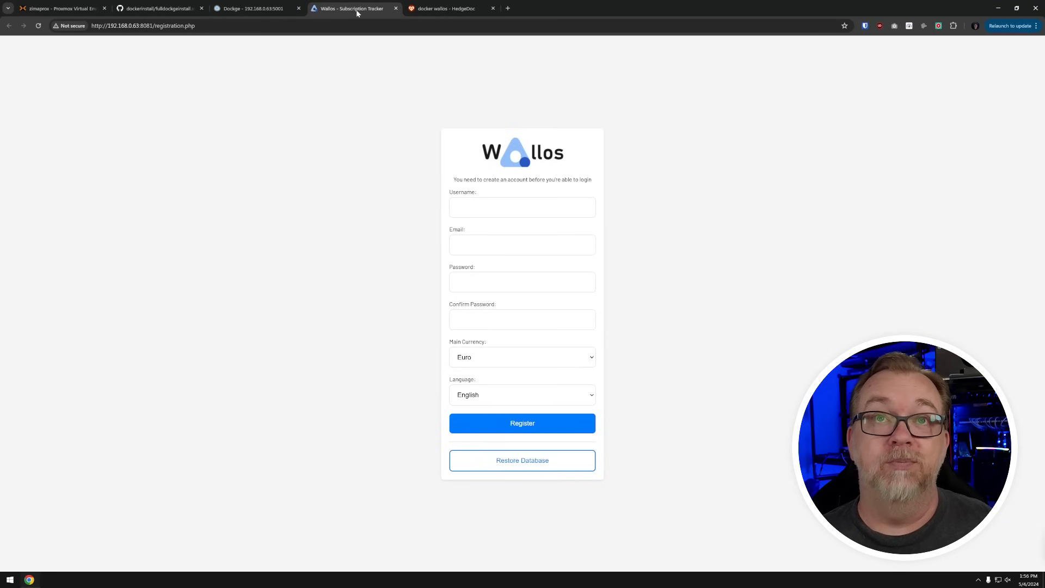
pyautogui.middleClick(354, 9)
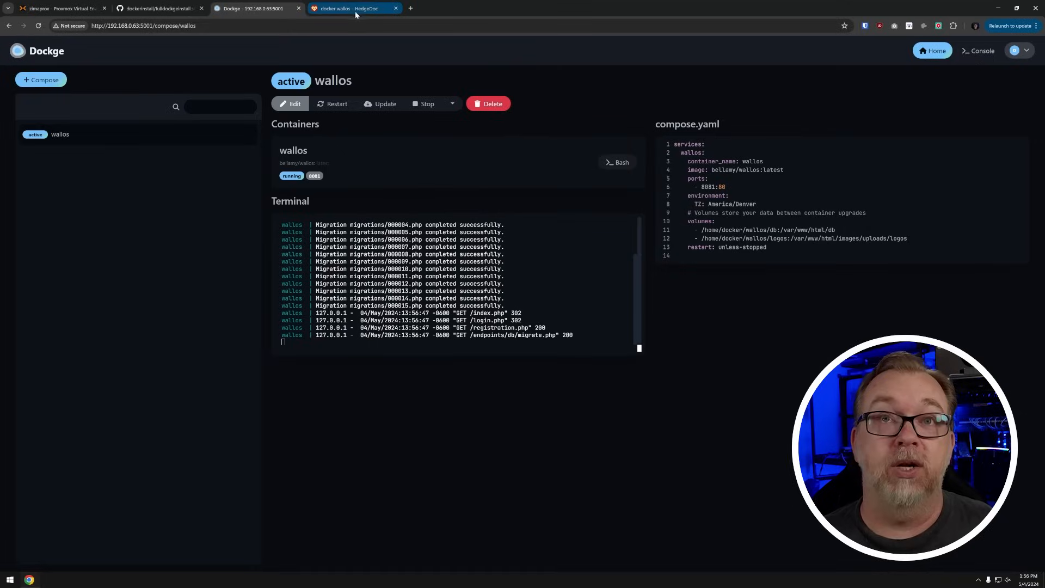
pyautogui.click(488, 104)
pyautogui.click(599, 105)
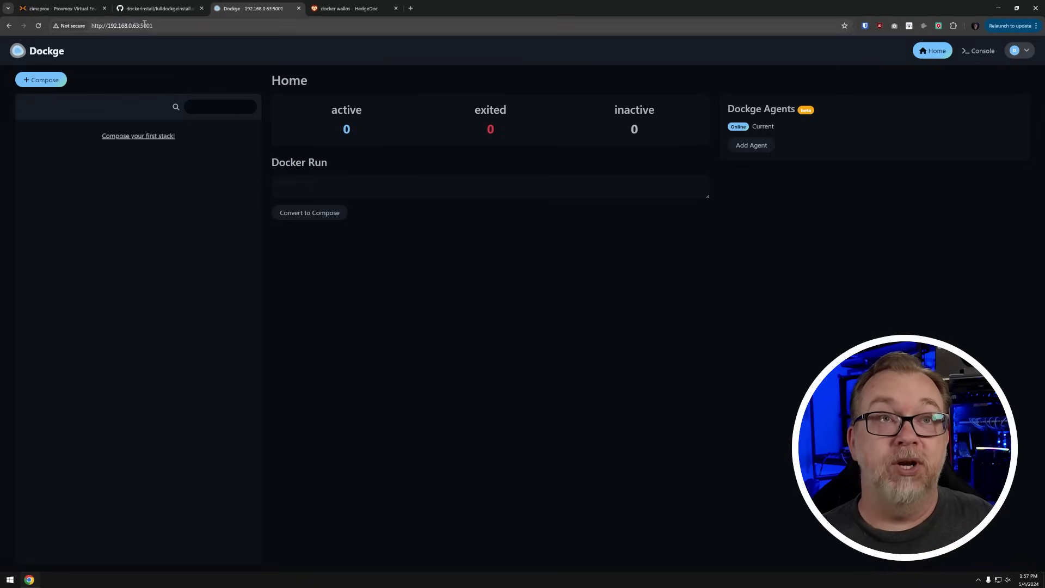
# - Return to the Proxmox console of container 999 (Template), clear it, and shut the container down with shutdown now
pyautogui.click(61, 12)
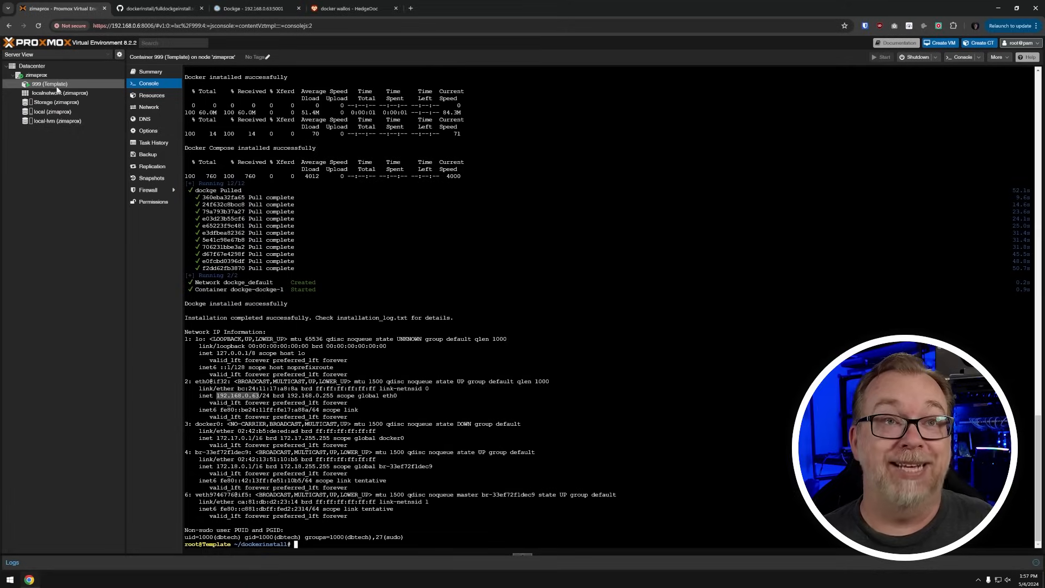
pyautogui.click(582, 353)
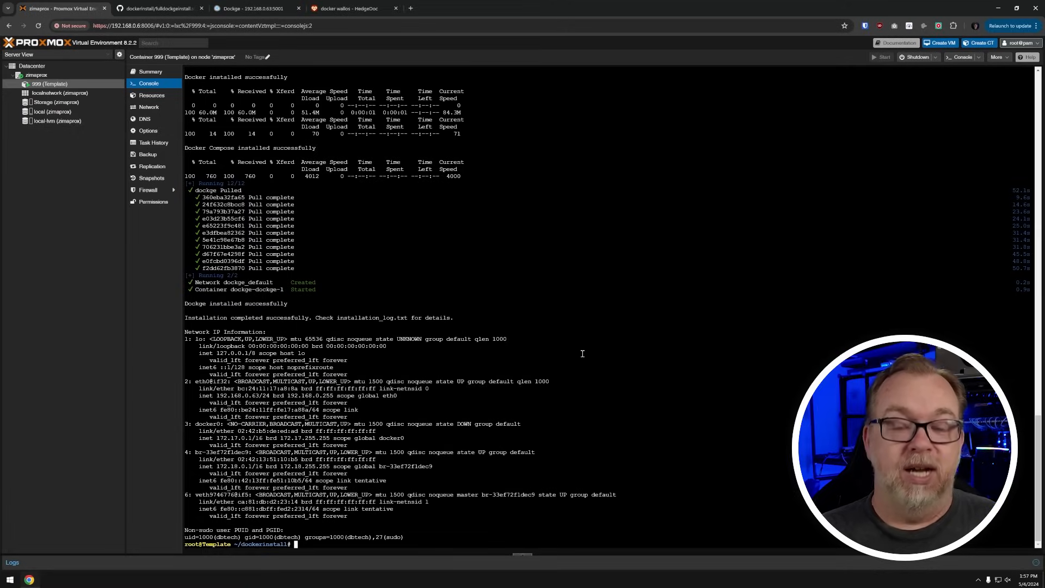
pyautogui.write('clear')
pyautogui.press('Return')
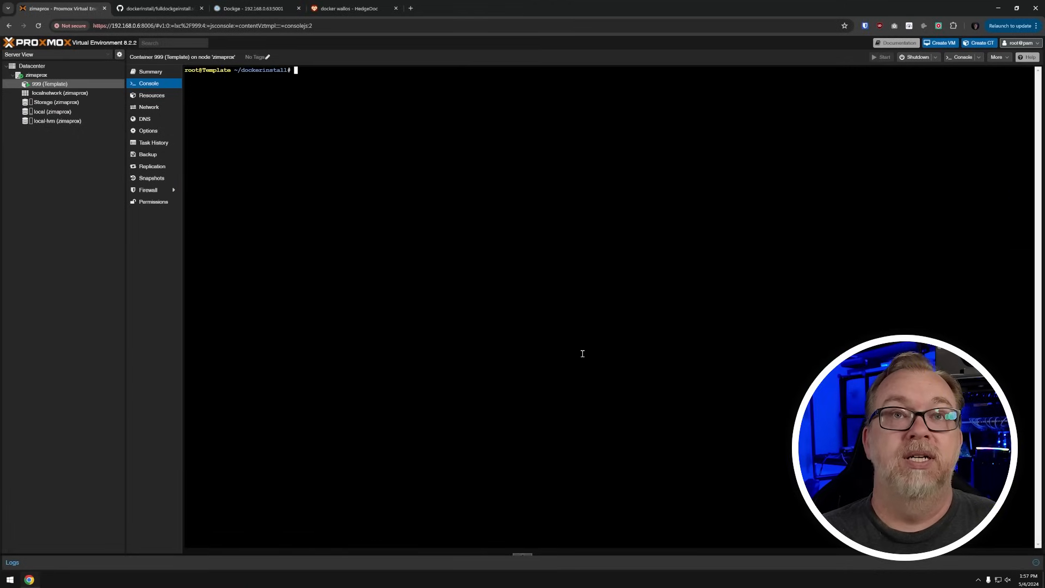
pyautogui.write('shutdown now')
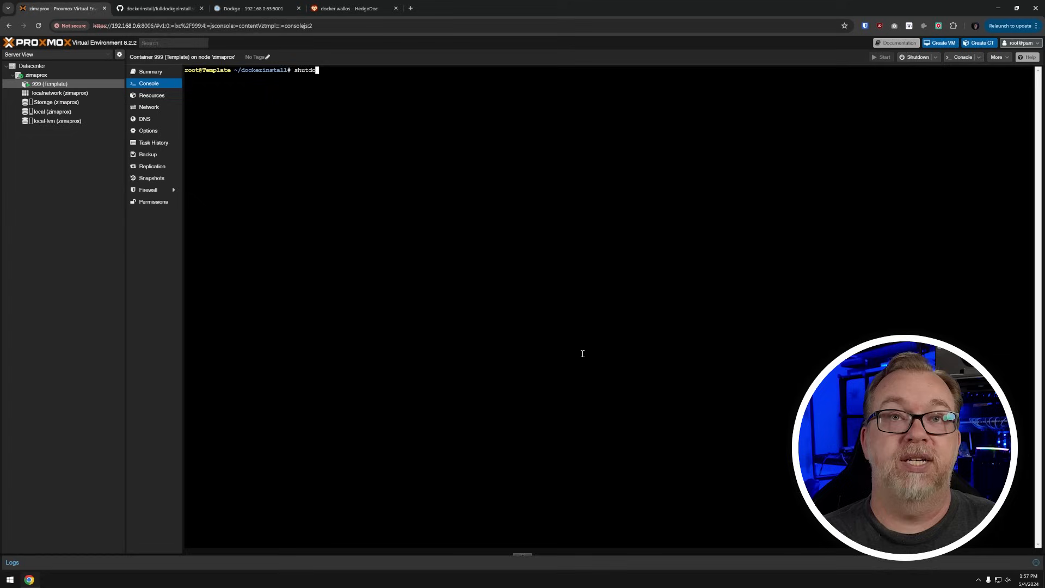
pyautogui.press('Return')
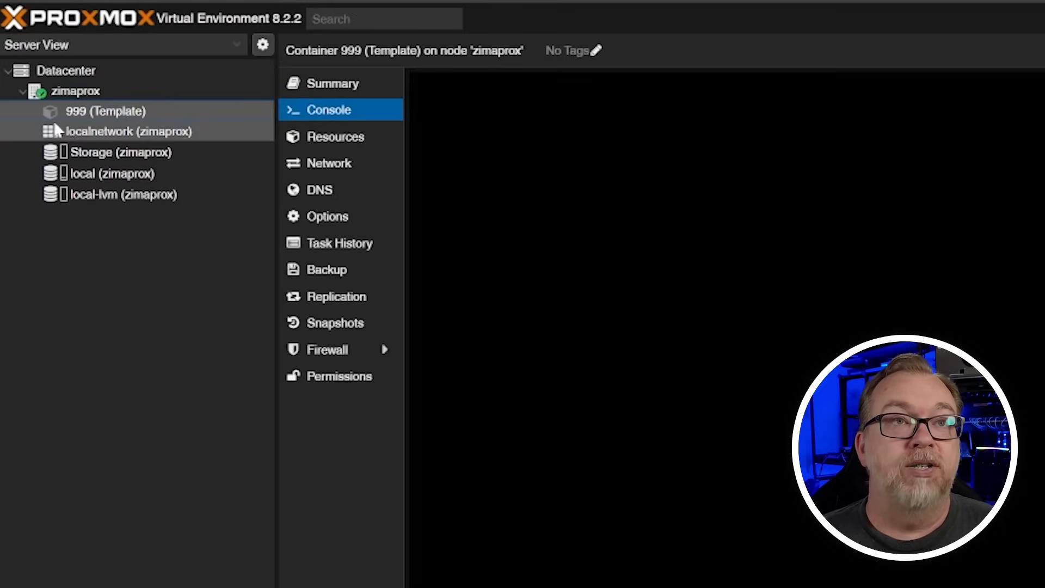
# - Clone container 999 (Template) on node zimaprox with the hostname wallos and CT ID 134
pyautogui.rightClick(118, 109)
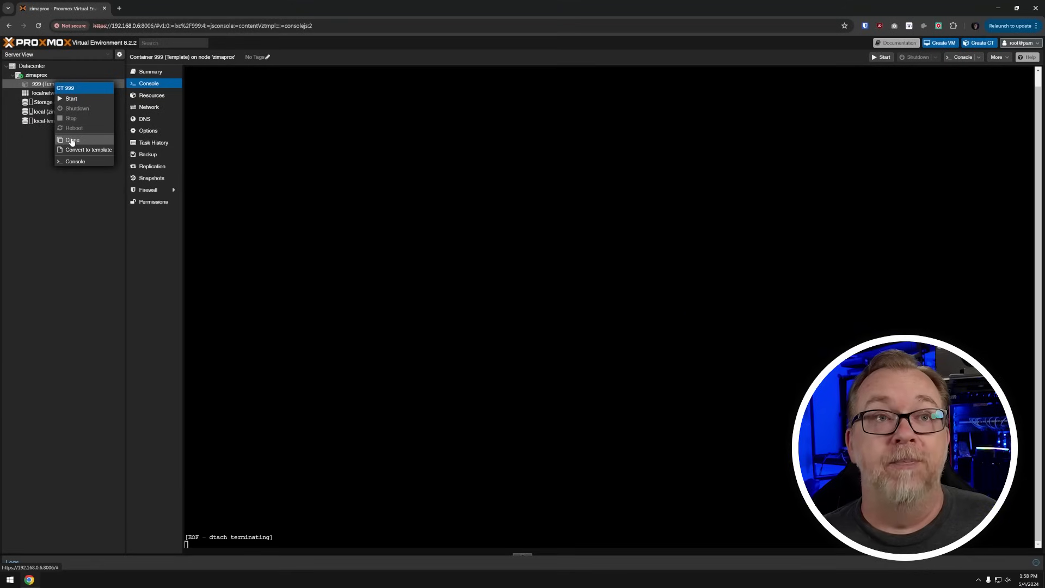
pyautogui.click(71, 140)
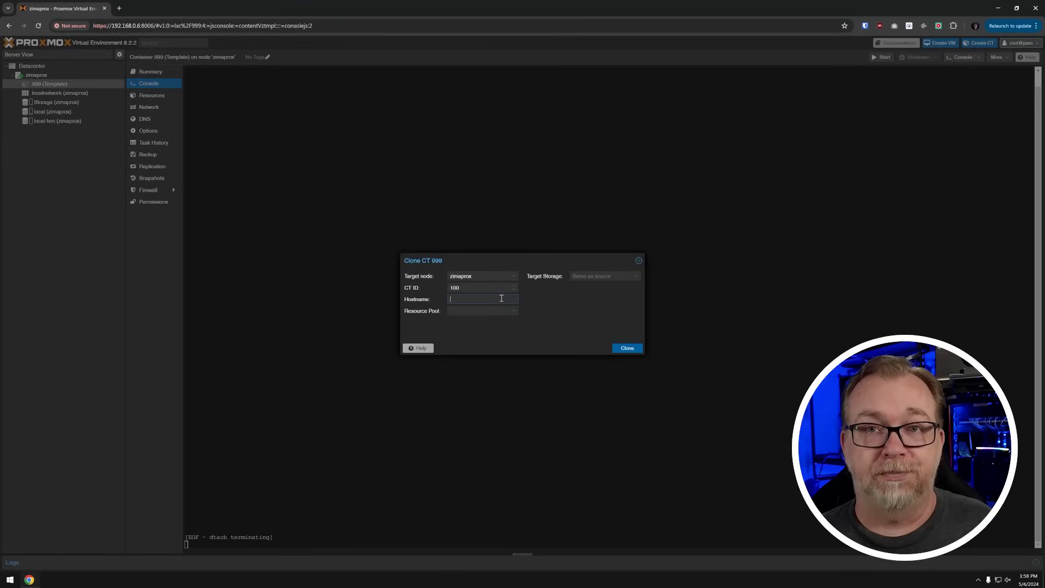
pyautogui.write('walla')
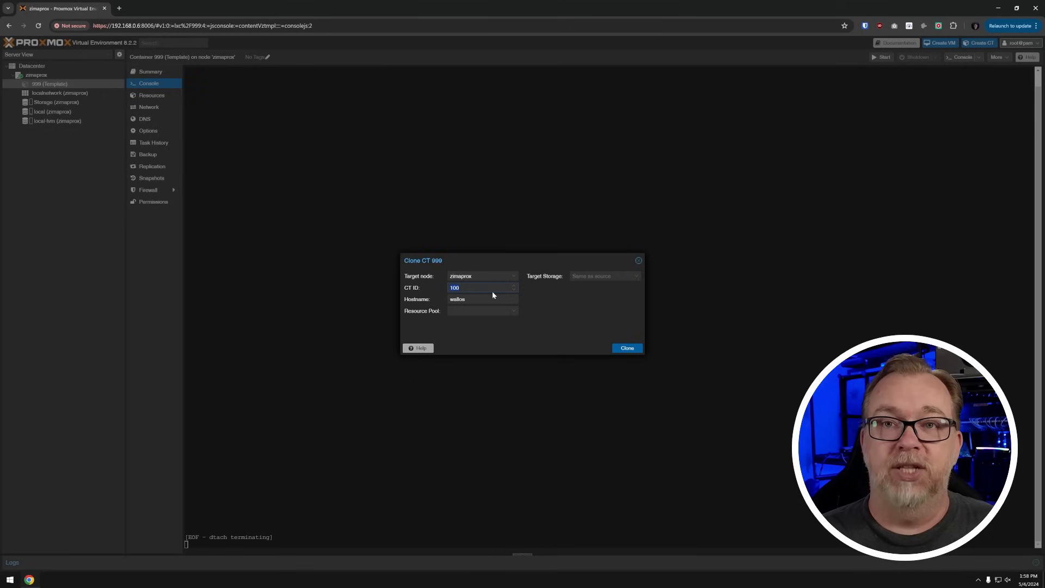
pyautogui.write('134')
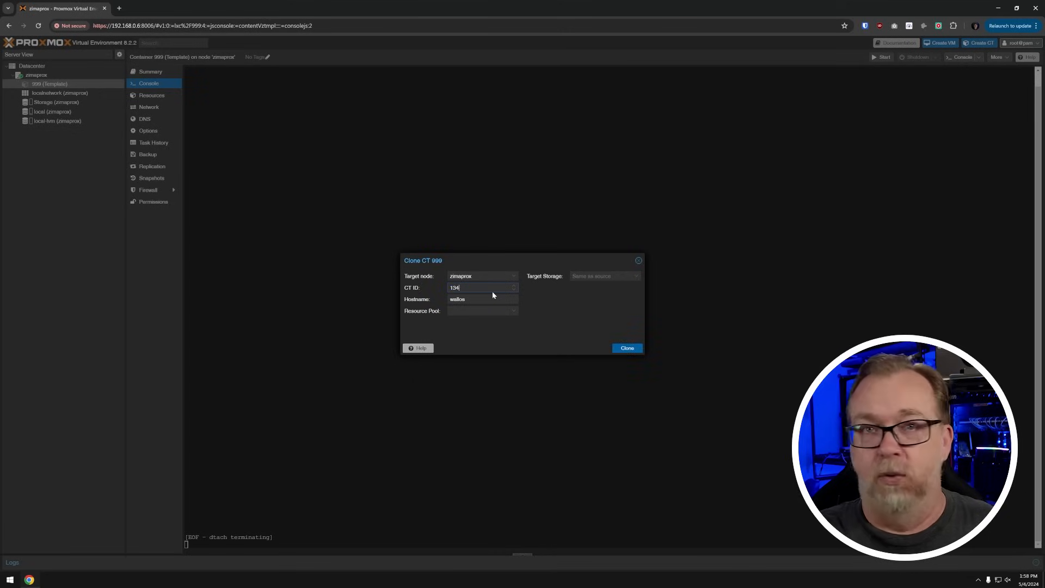
pyautogui.click(621, 350)
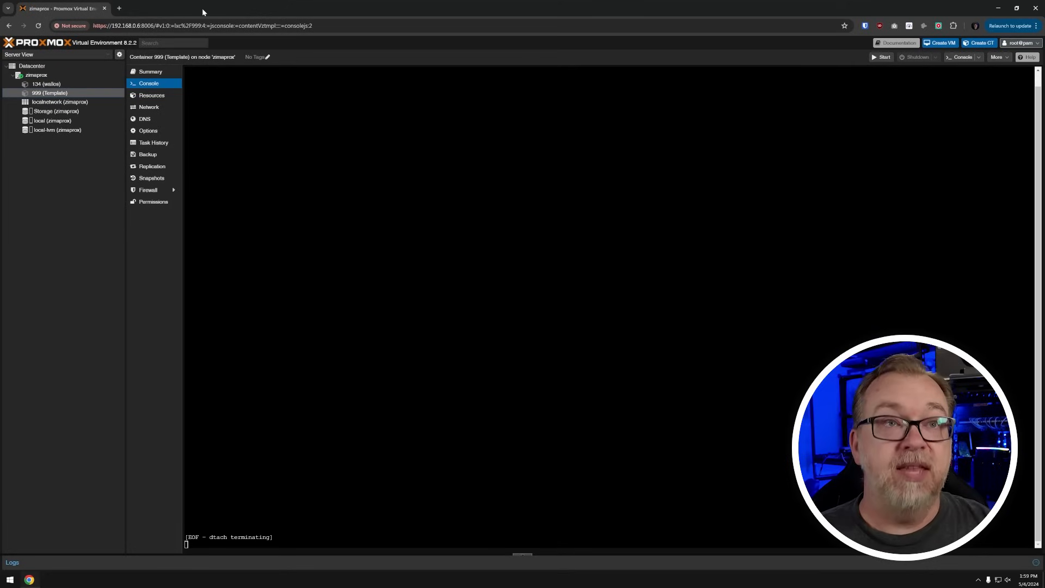
# - Start the cloned container 134 (wallos) and bring up its console login
pyautogui.click(42, 86)
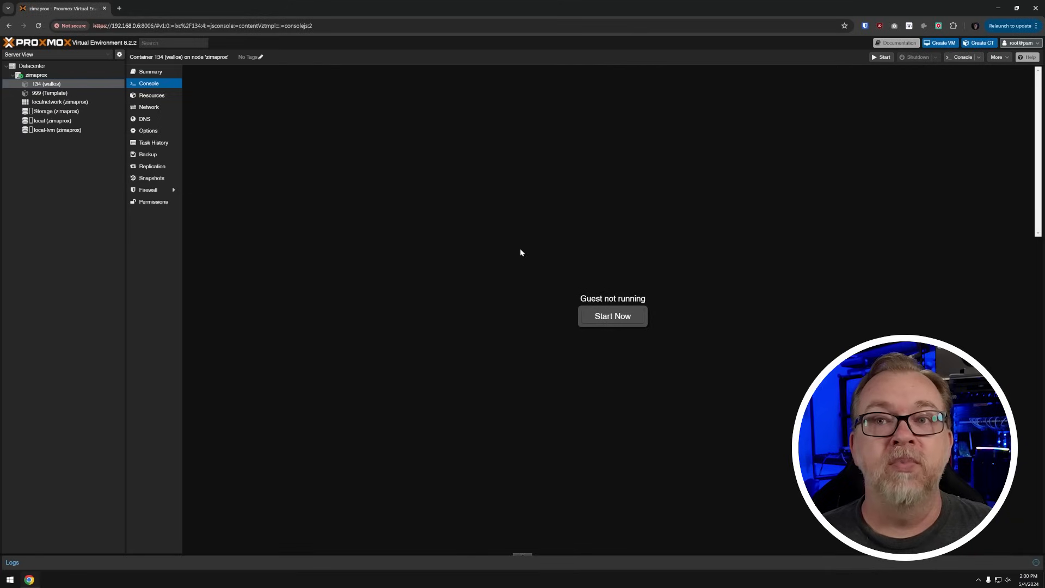
pyautogui.click(603, 317)
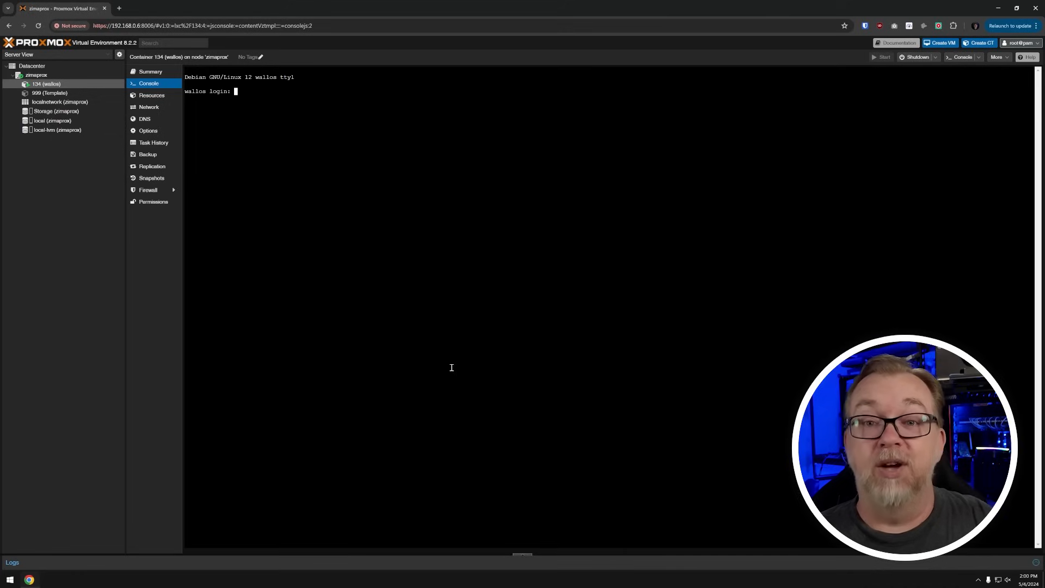
# - Log in to the wallos container's console as dbtech with the account password
pyautogui.write('dbtech')
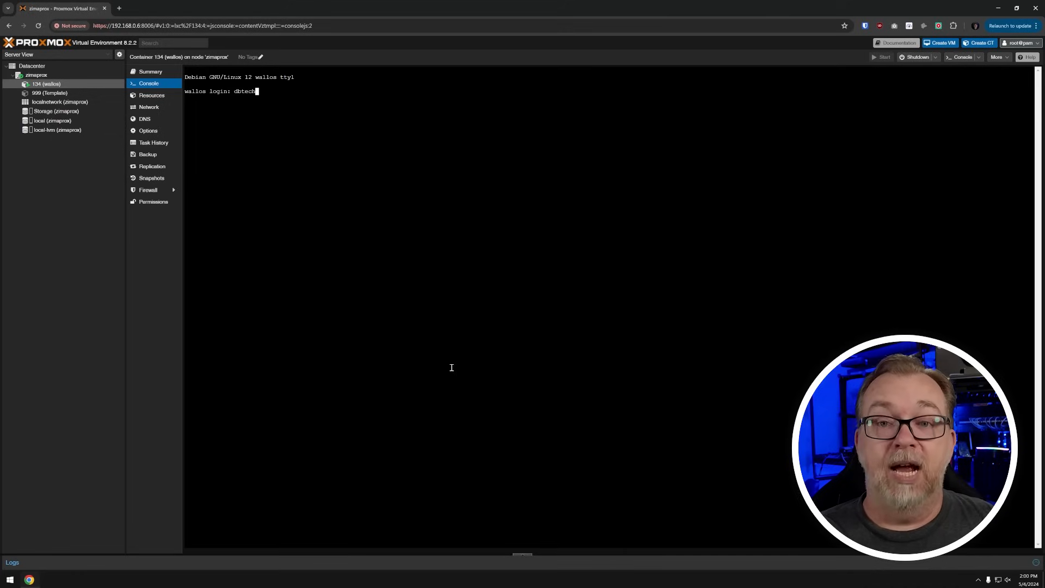
pyautogui.press('Return')
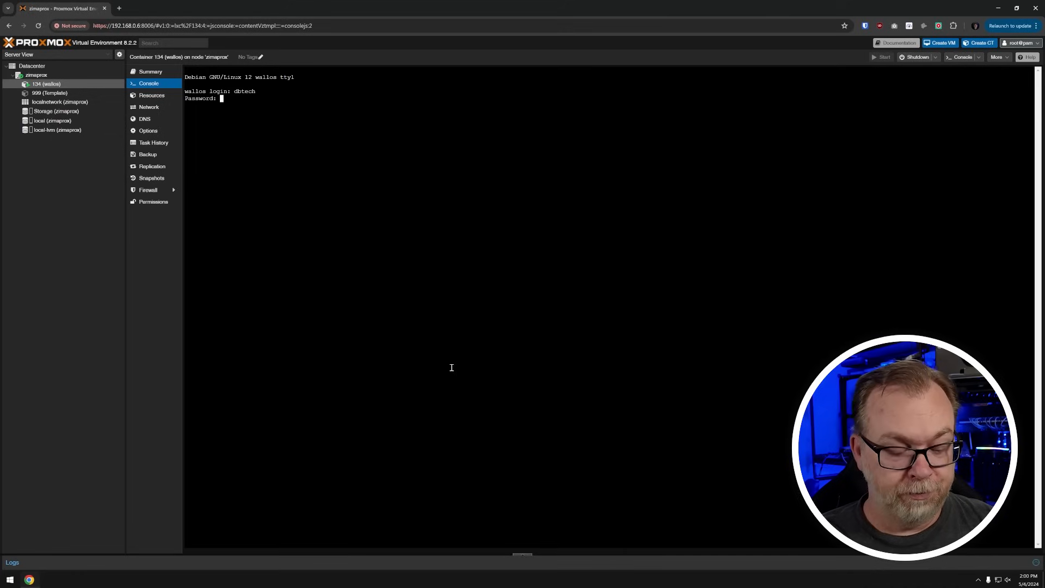
pyautogui.press('Return')
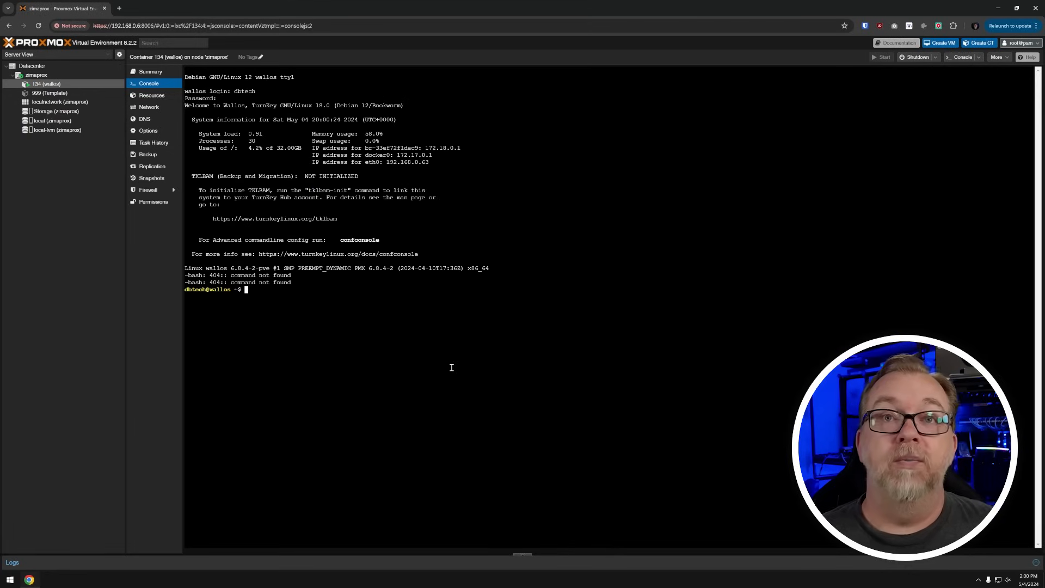
# - Copy the container's eth0 IP address from the console and open Dockge at 192.168.0.63:5001 in a new browser tab
pyautogui.moveTo(386, 162); pyautogui.dragTo(430, 161)
pyautogui.rightClick(431, 161)
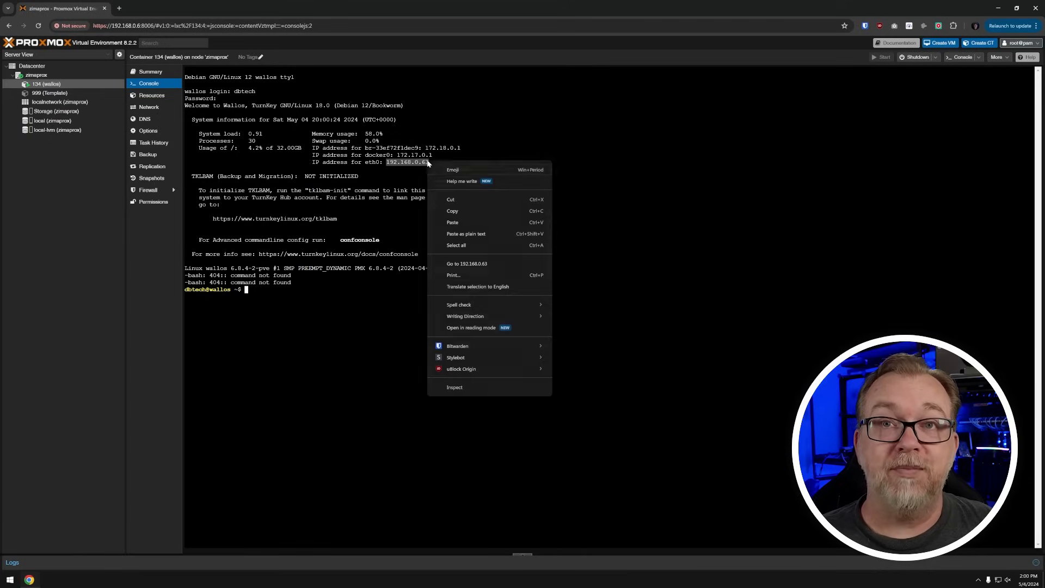
pyautogui.click(452, 212)
pyautogui.hotkey('ctrl', 't')
pyautogui.hotkey('ctrl', 'v')
pyautogui.write(':5001')
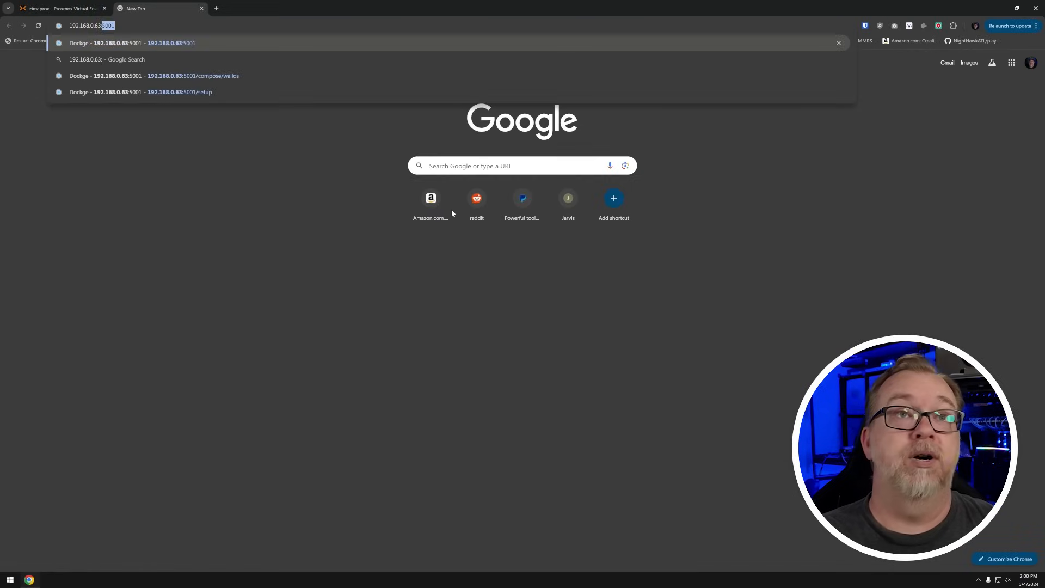
pyautogui.press('Return')
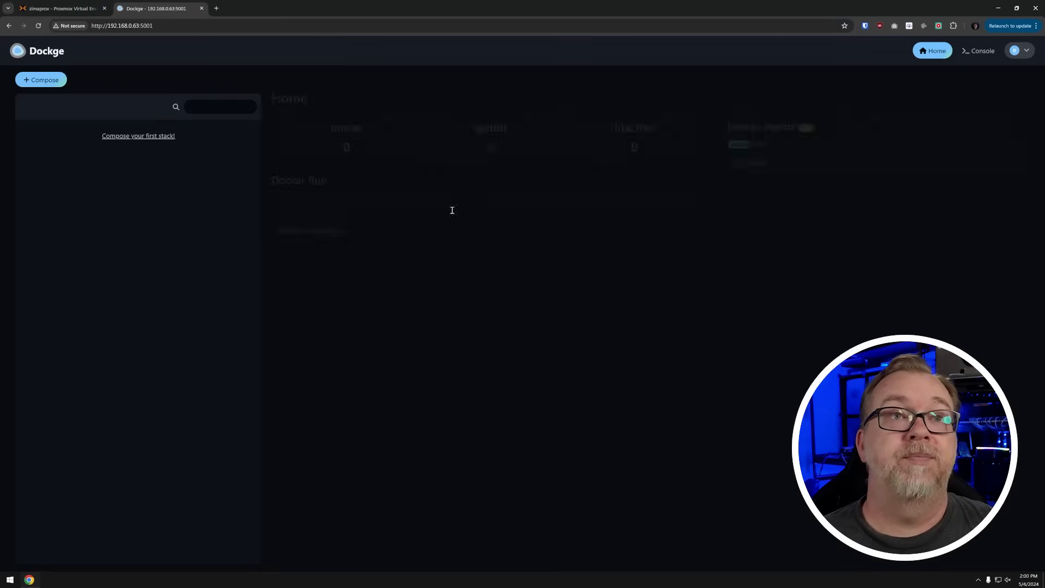